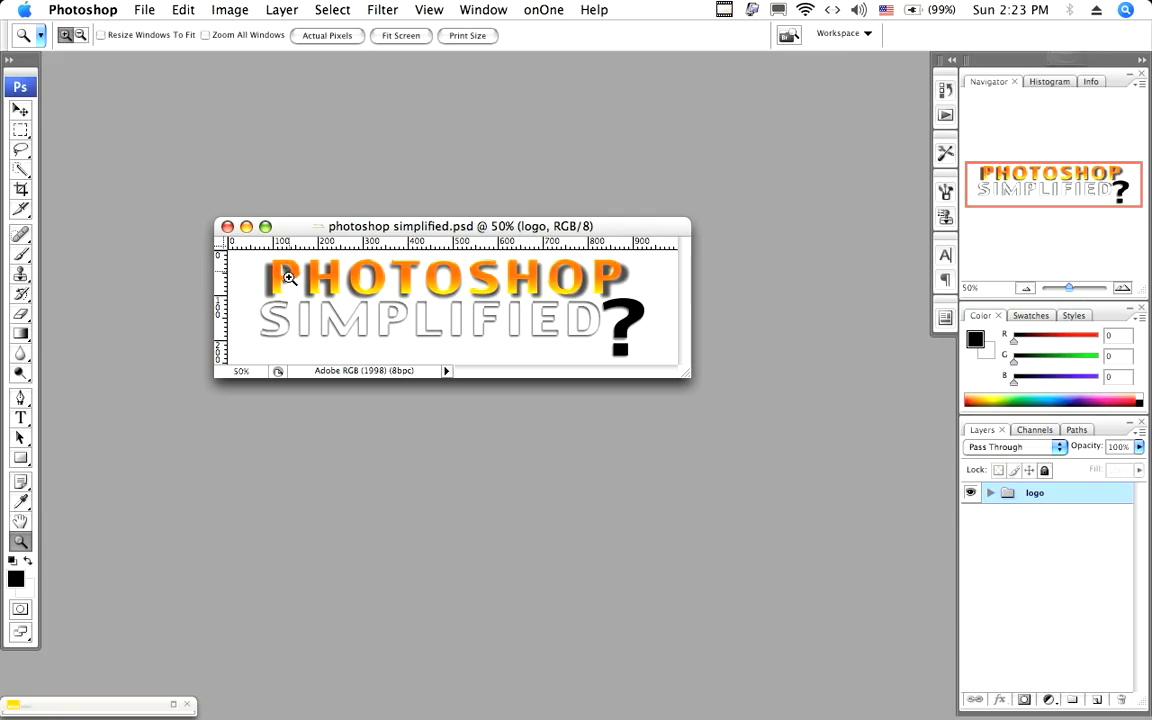
- Close the logo document, zoom into the Tutorial_resolution colour grid, and open Image Size
left_click(227, 227)
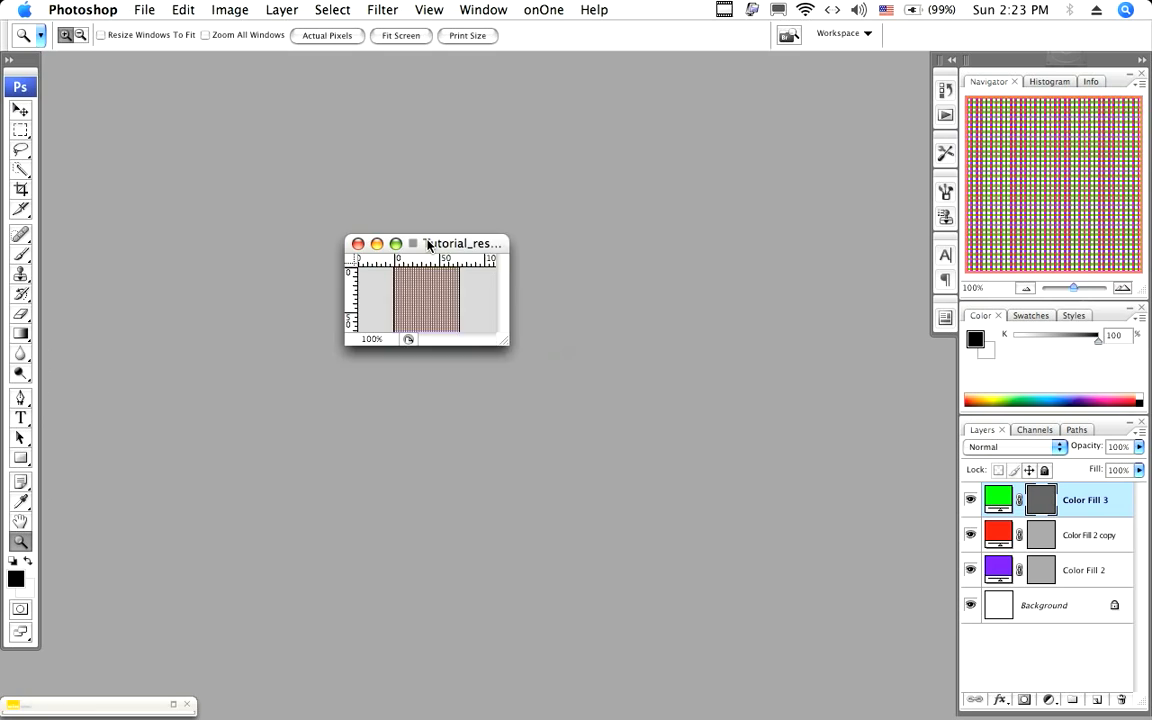
key("super+equal")
key("super+equal")
key("super+equal")
key("super+equal")
key("super+equal")
key("super+equal")
key("super+equal")
key("super+equal")
key("super+equal")
key("super+equal")
key("super+equal")
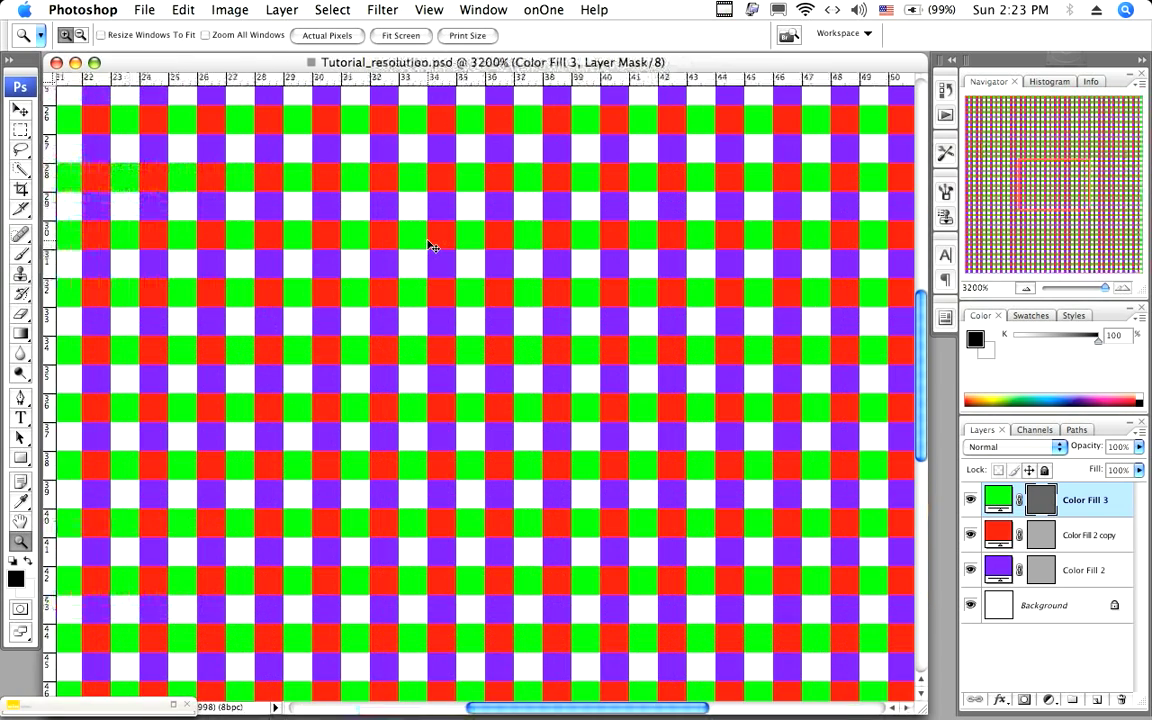
left_click(231, 10)
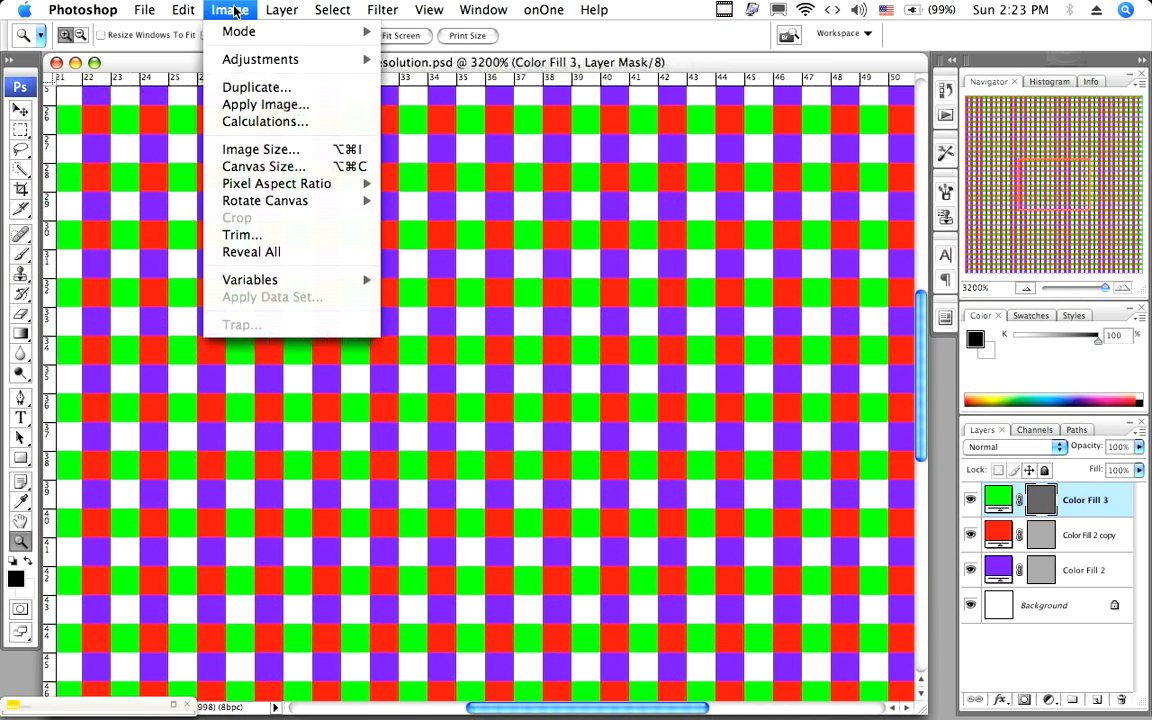
left_click(270, 149)
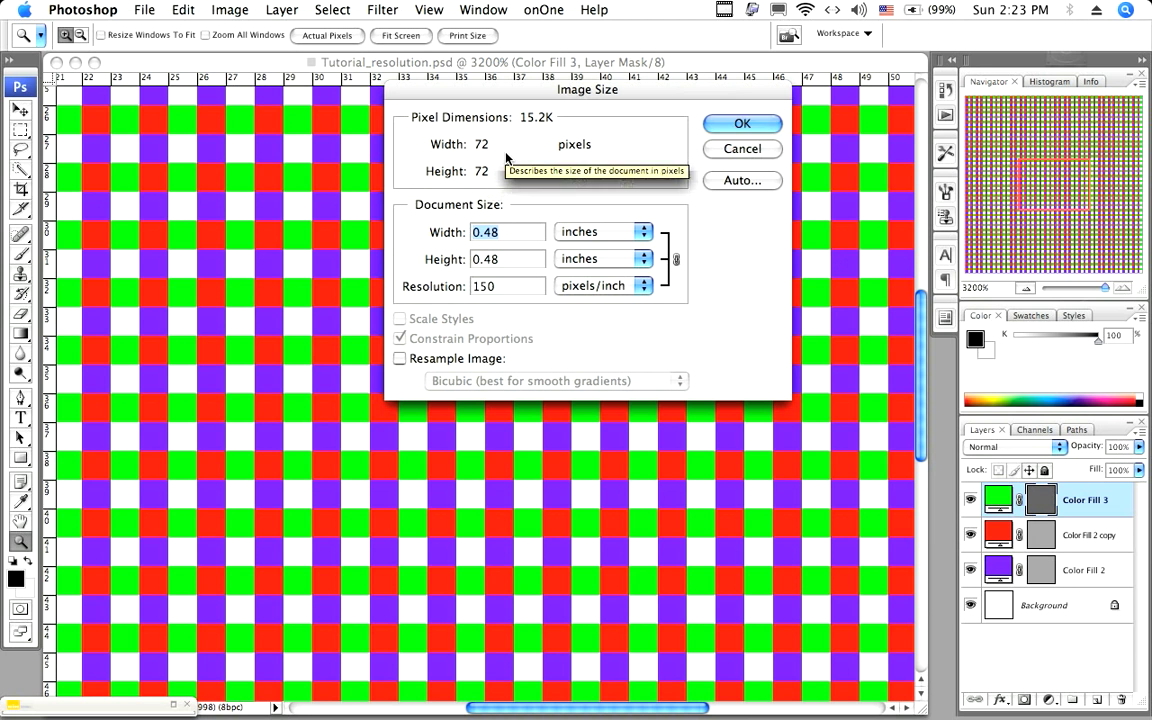
- Try a resolution of 72, then 150 pixels/inch, and cancel without applying changes
double_click(513, 289)
type("72")
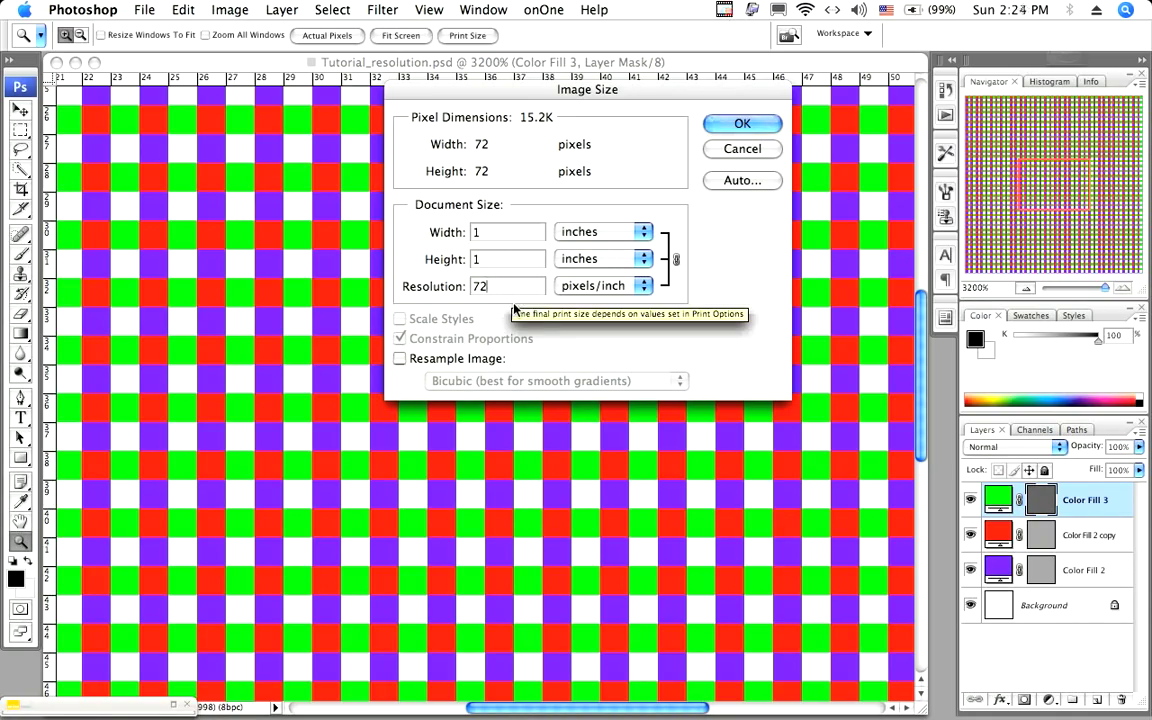
double_click(493, 284)
type("150")
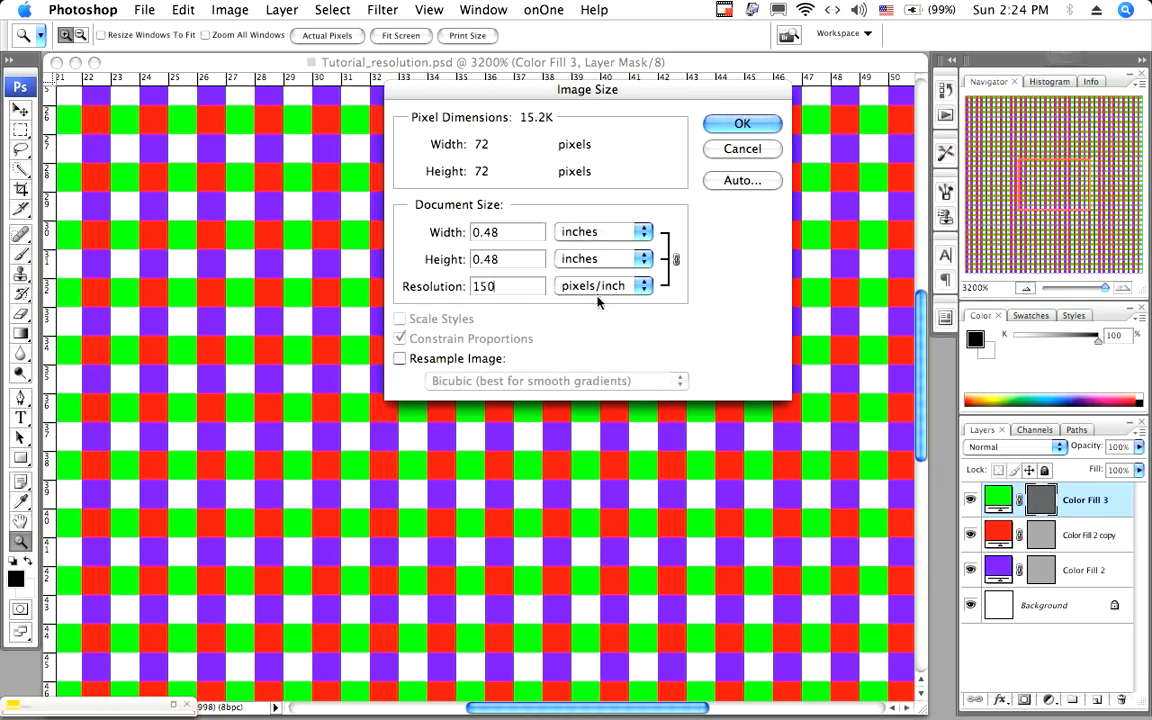
left_click(740, 149)
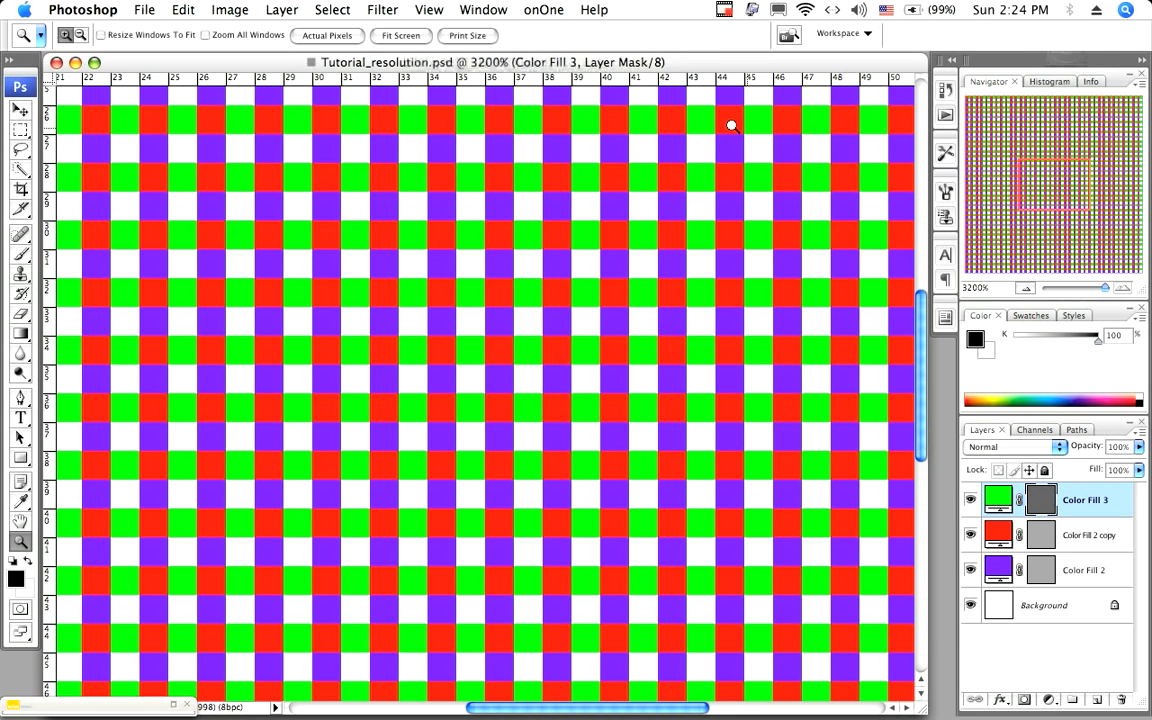
- Close Tutorial_resolution.psd and show large image.jpg's Image Size: 2912×4368 pixels at 240 ppi
left_click(56, 62)
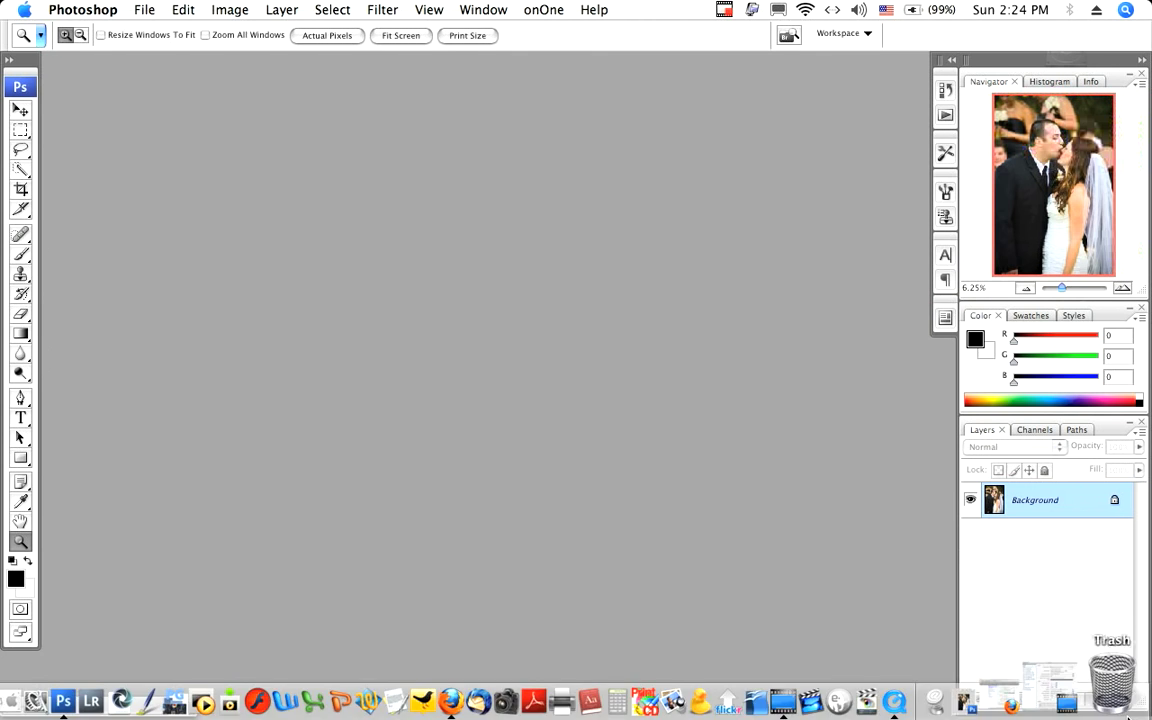
left_click(1105, 712)
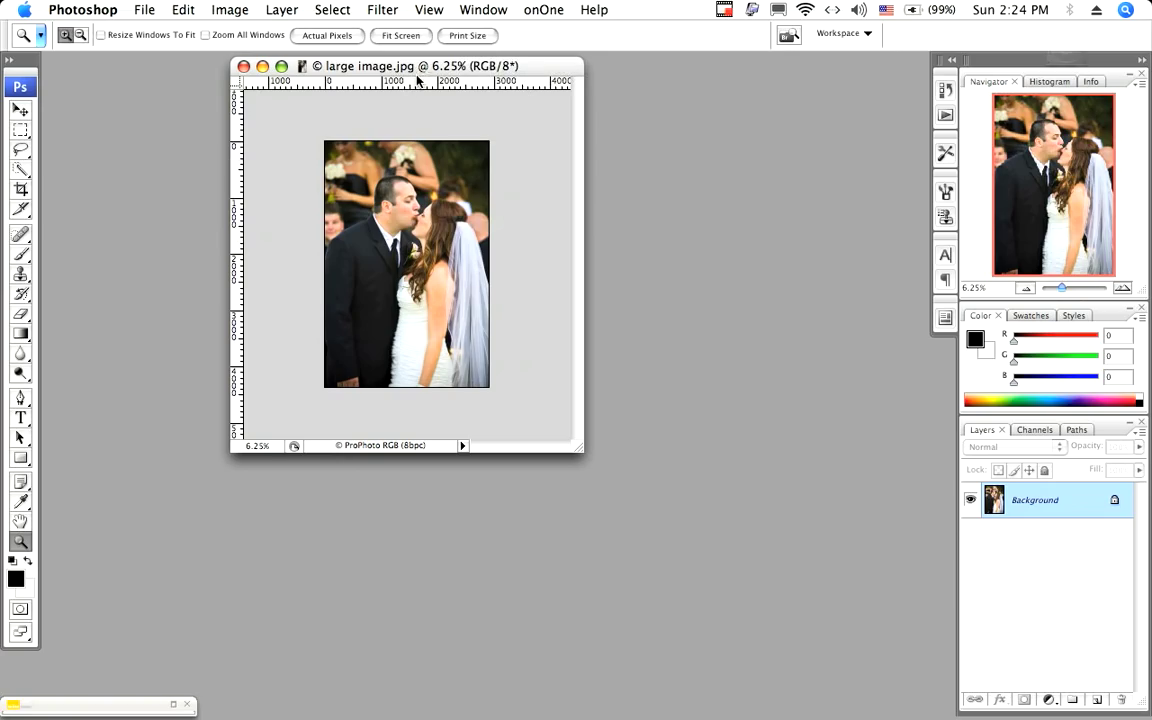
left_click(229, 10)
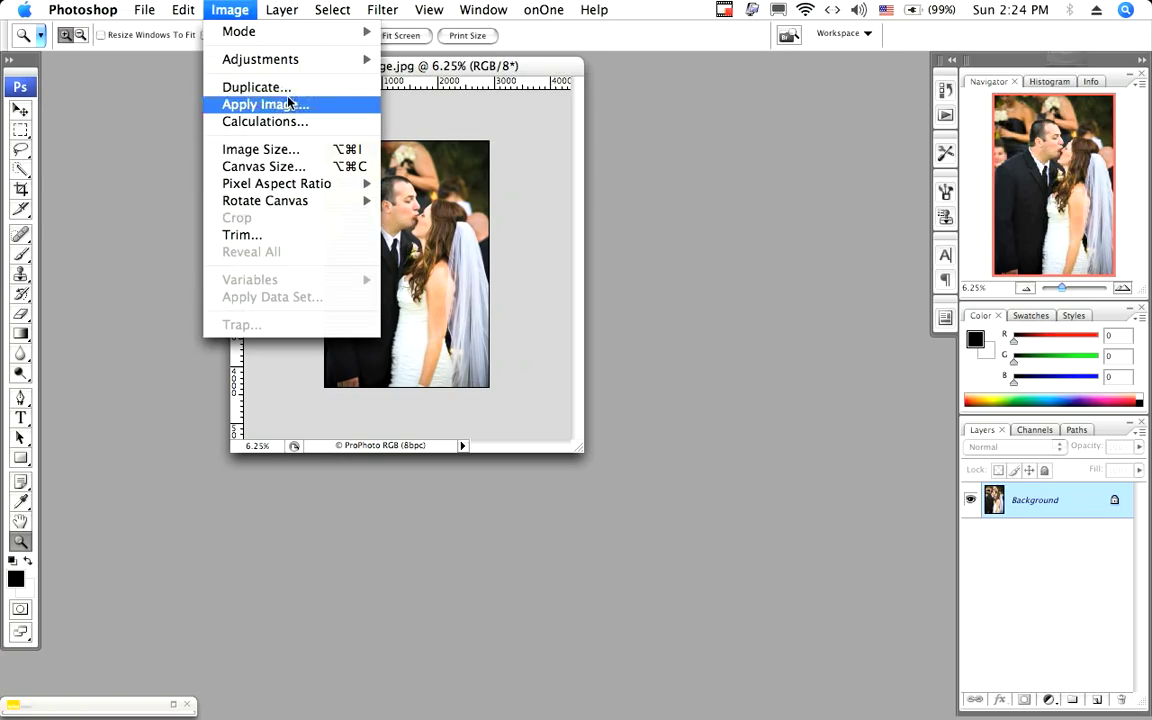
left_click(291, 147)
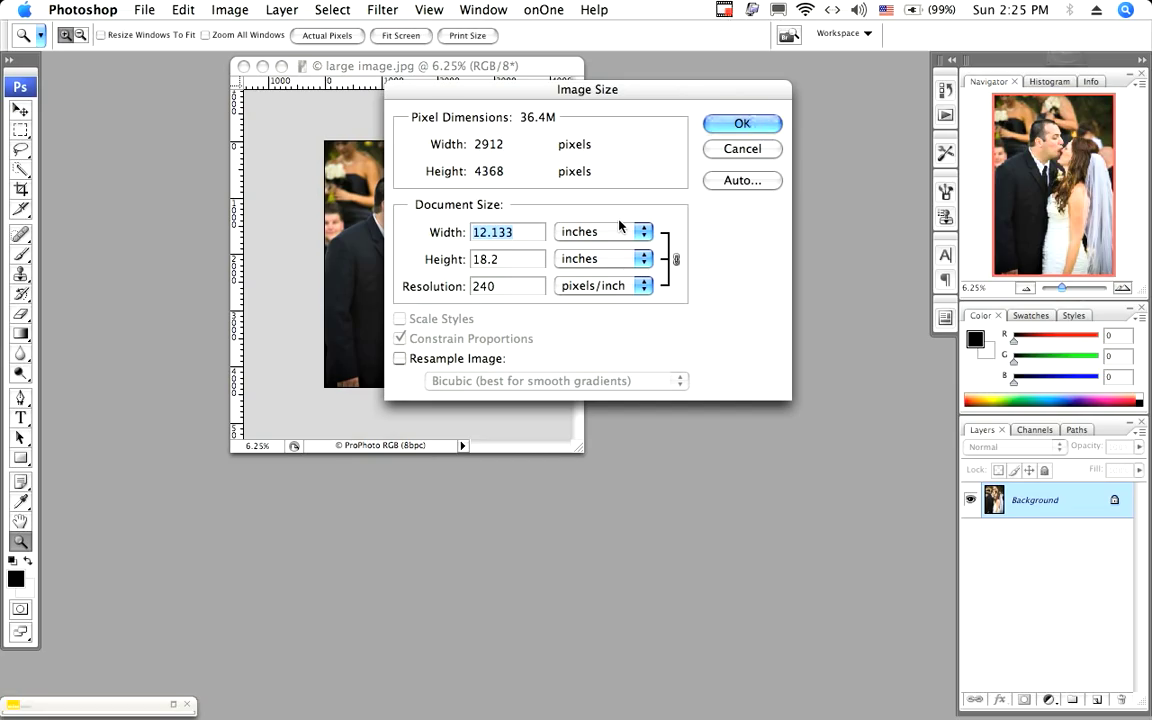
- Crop the entire wedding photo with the Crop tool set to a 500 px height
left_click(737, 125)
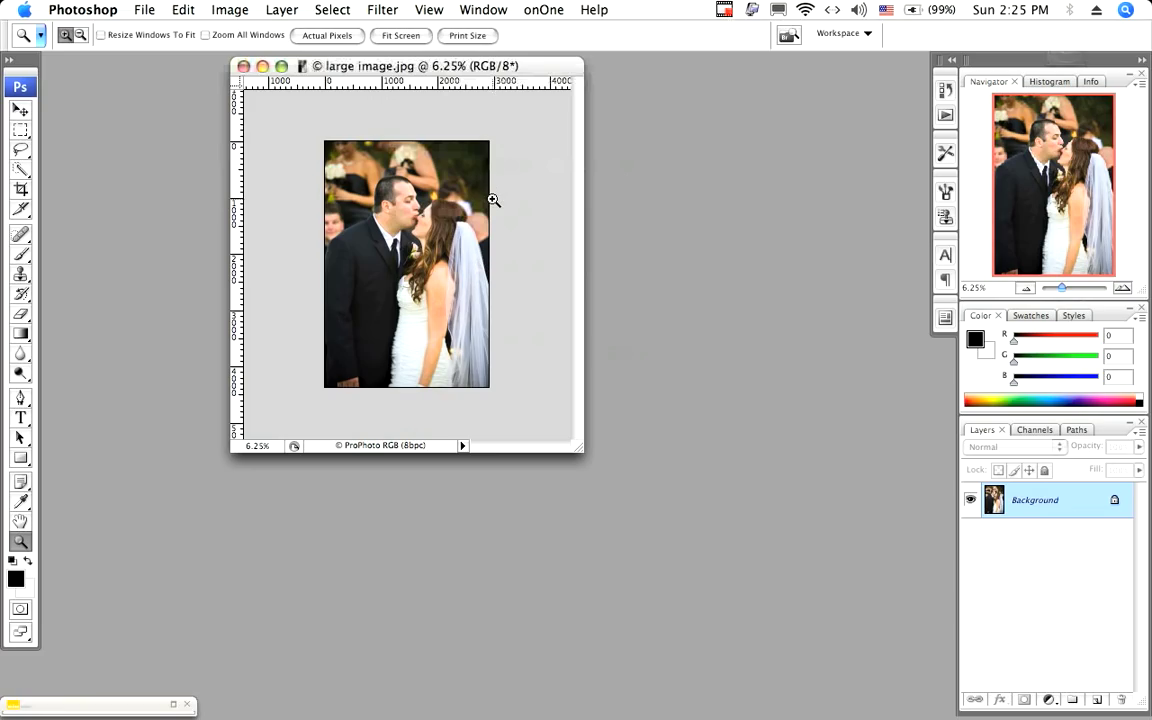
left_click(20, 189)
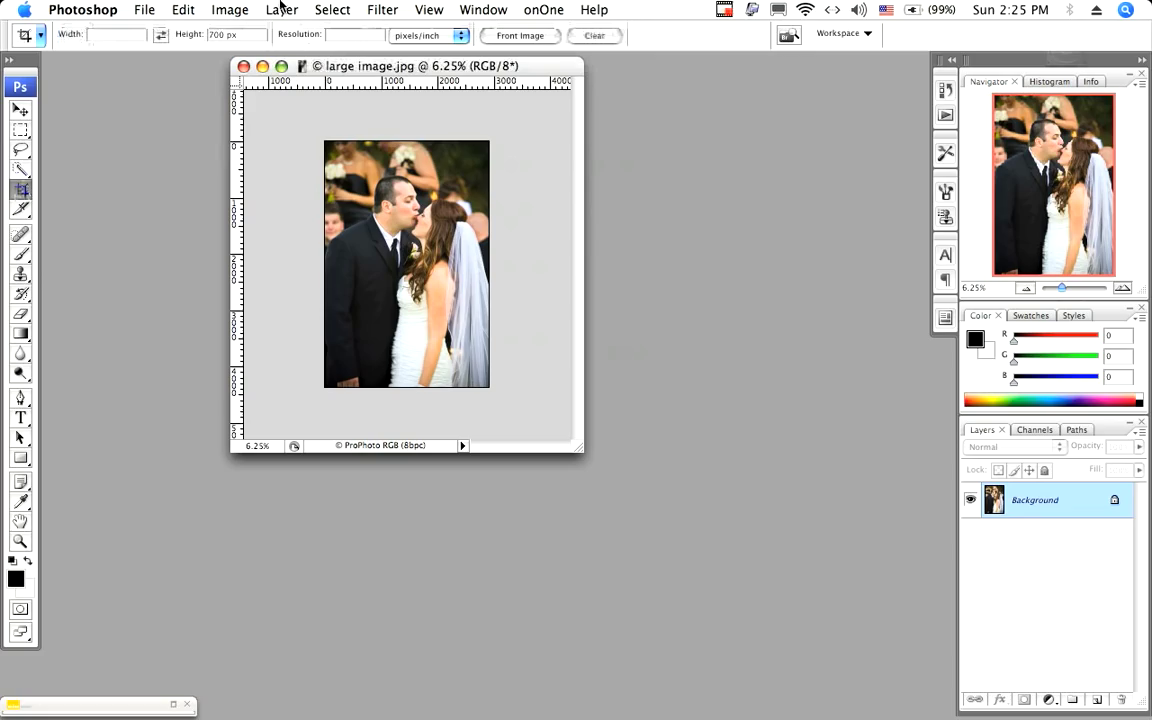
left_click(199, 37)
type("500")
left_click_drag(300, 125, 574, 498)
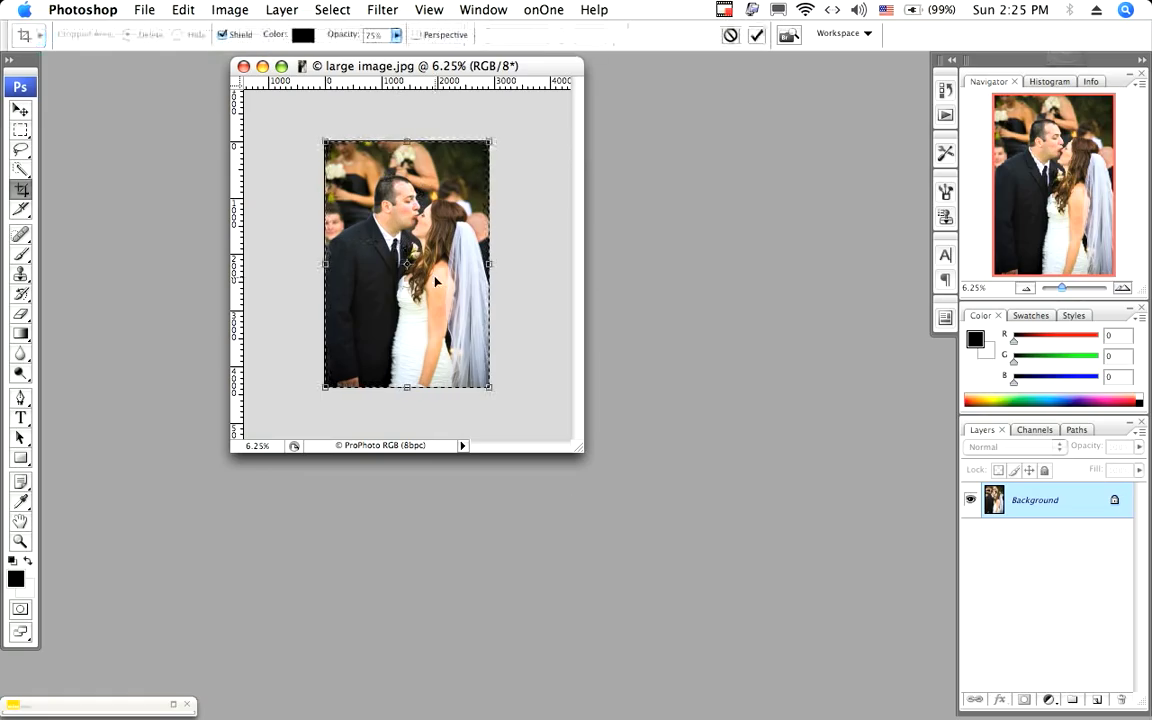
key("Return")
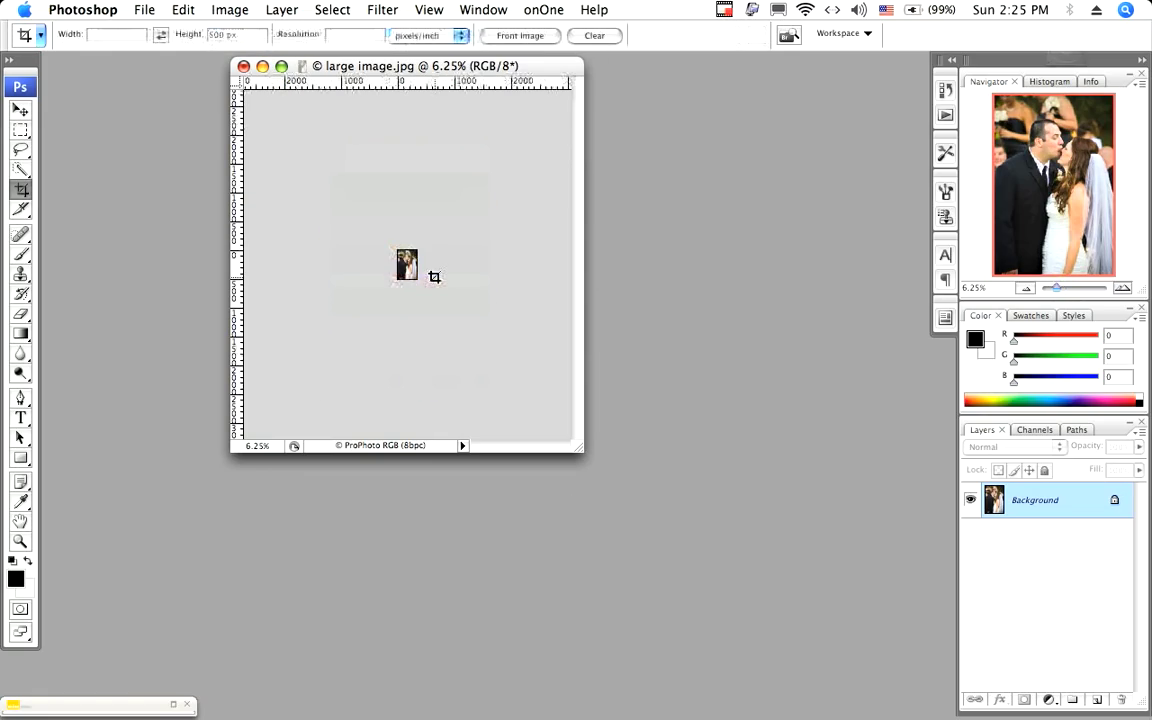
- View the cropped photo at 100% in an enlarged window and open its Image Size dialog
double_click(20, 541)
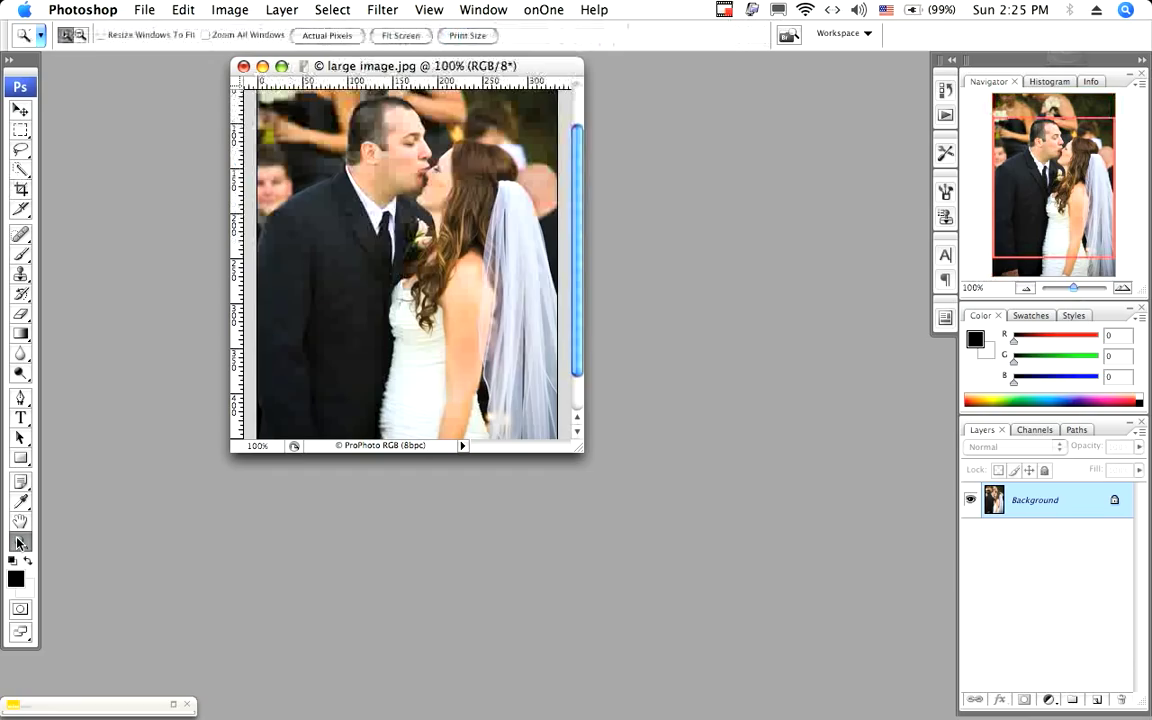
left_click_drag(581, 452, 634, 680)
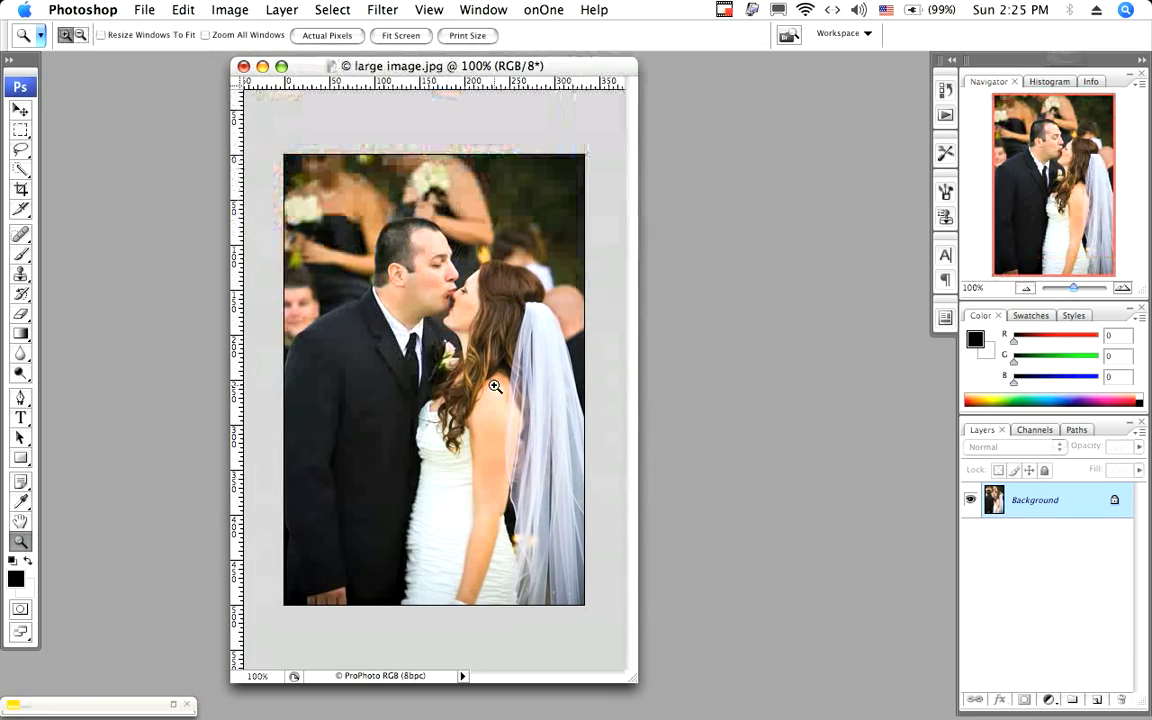
left_click(229, 10)
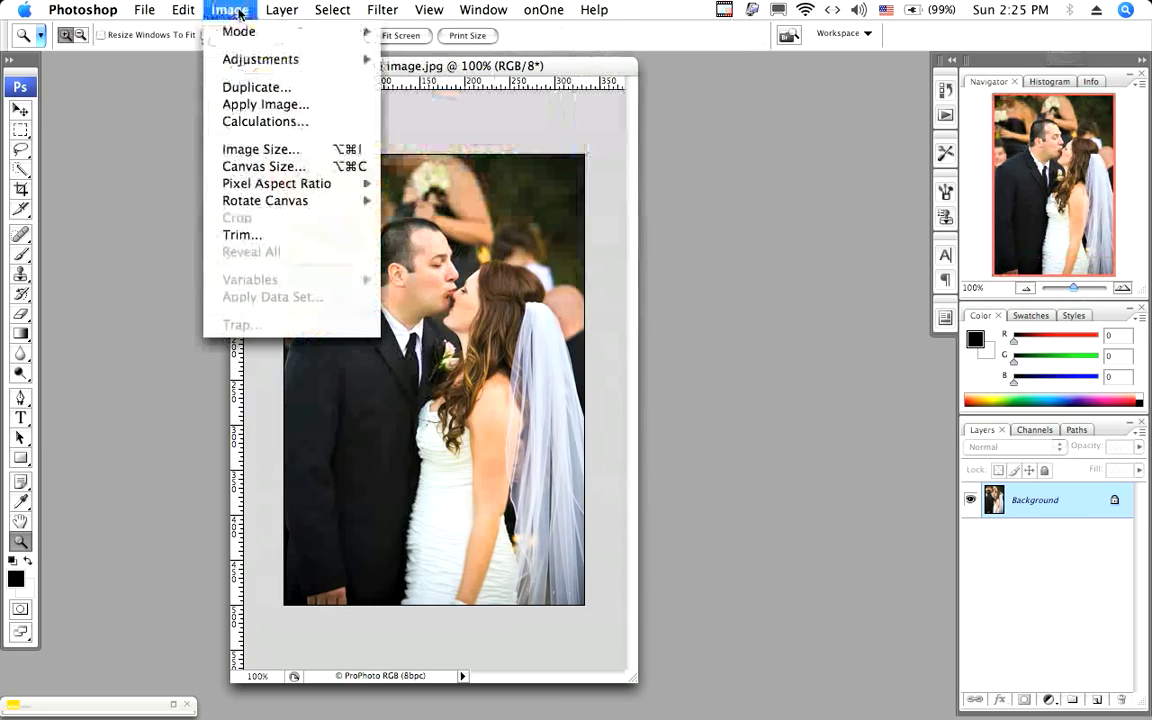
left_click(289, 152)
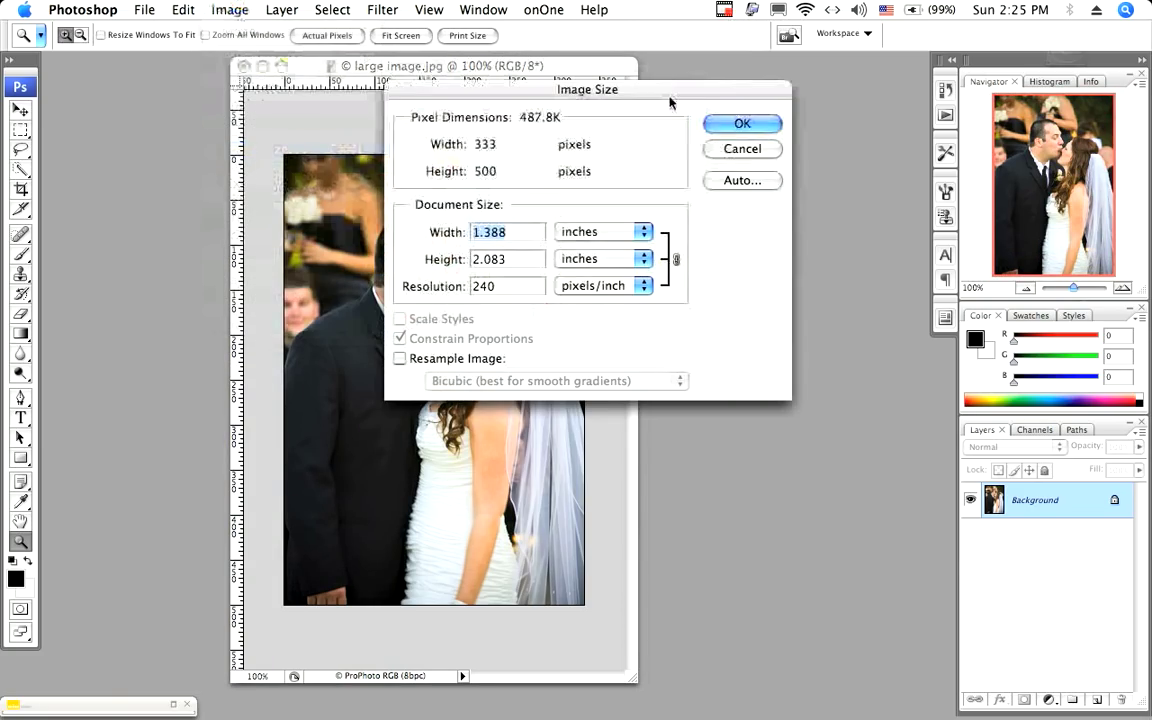
- Move the Image Size dialog aside and back, confirming 333 × 500 pixels at 240 ppi
left_click_drag(670, 102, 673, 204)
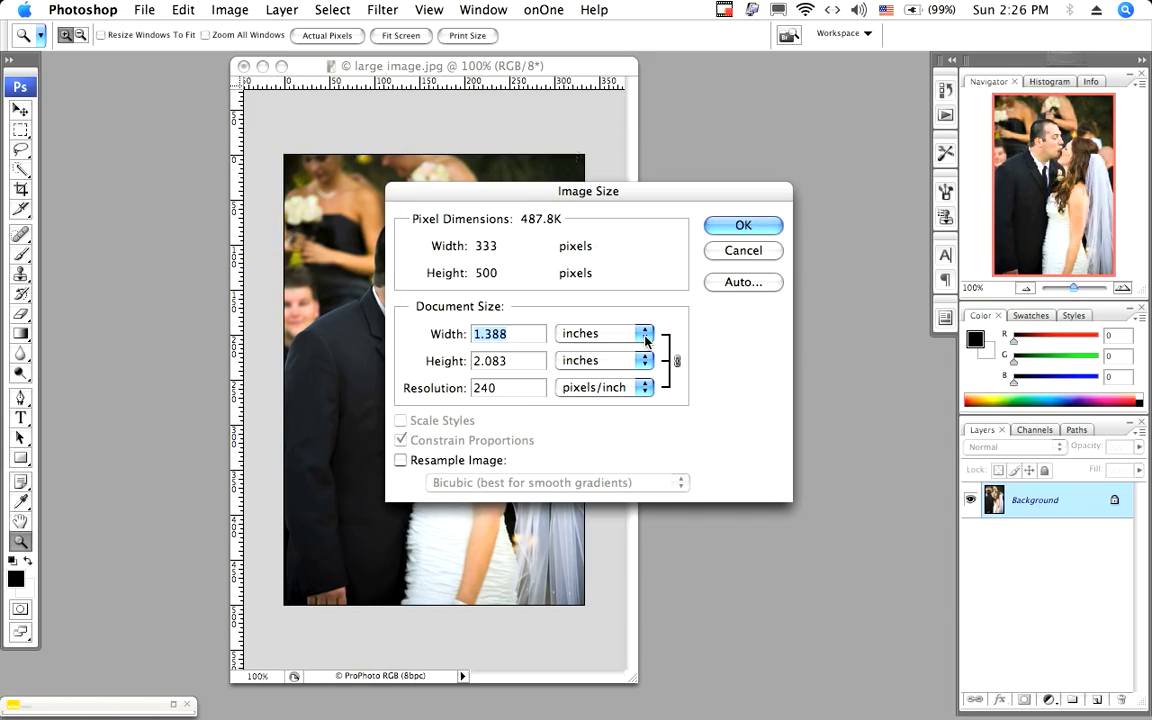
left_click_drag(519, 193, 897, 170)
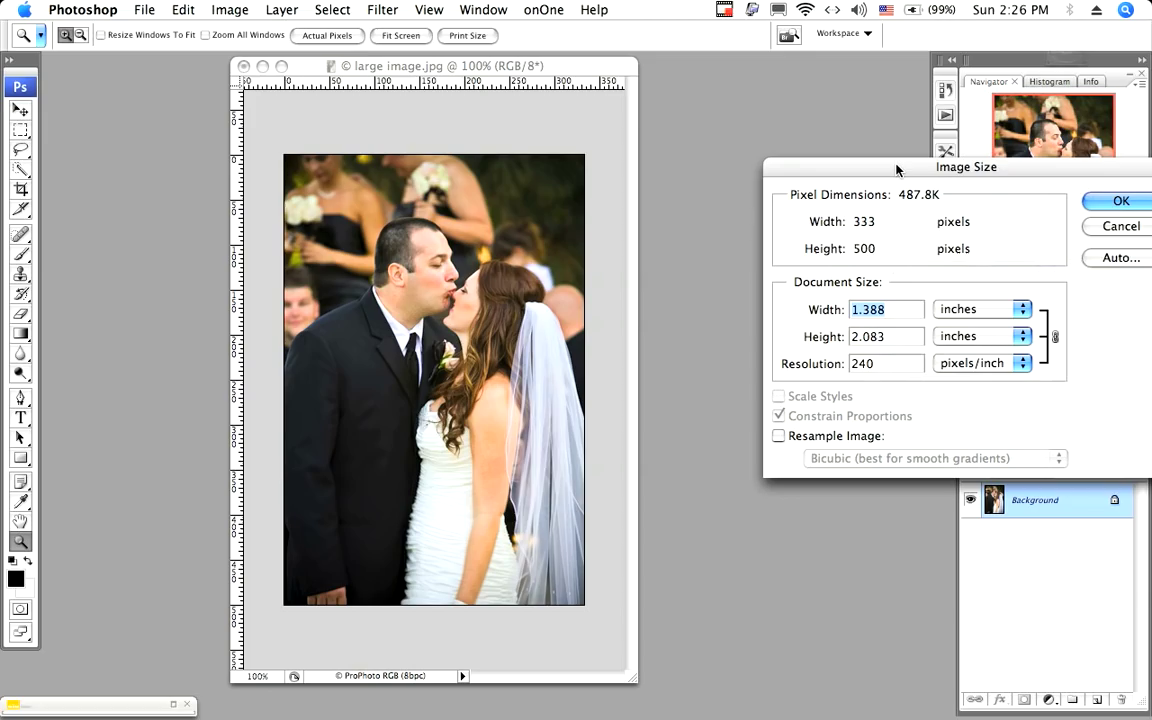
left_click_drag(897, 170, 466, 190)
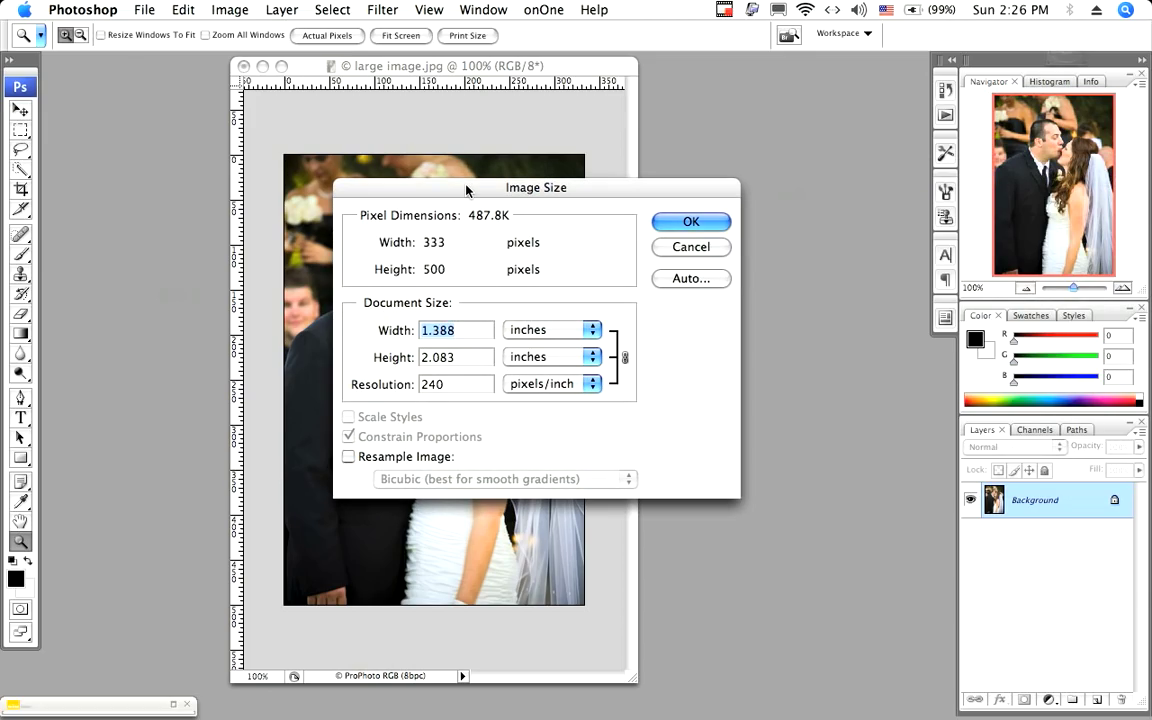
- Set resolution to 72, toggle Resample Image, then Option-Reset the original size values
double_click(463, 386)
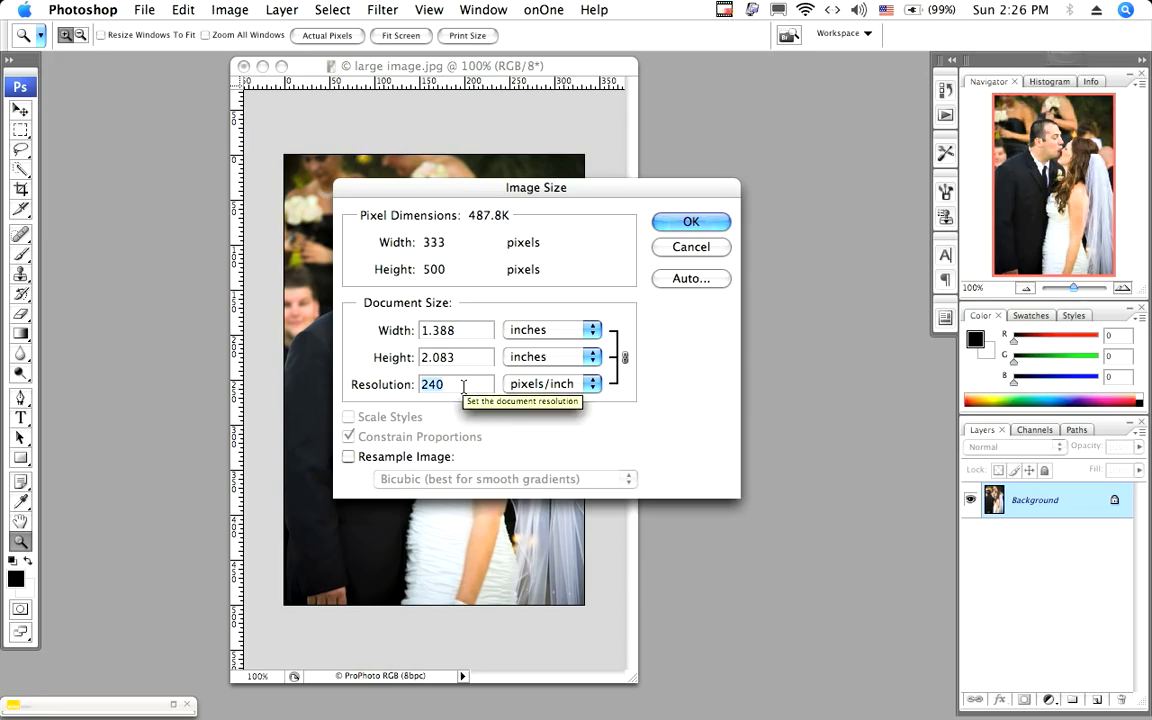
type("72")
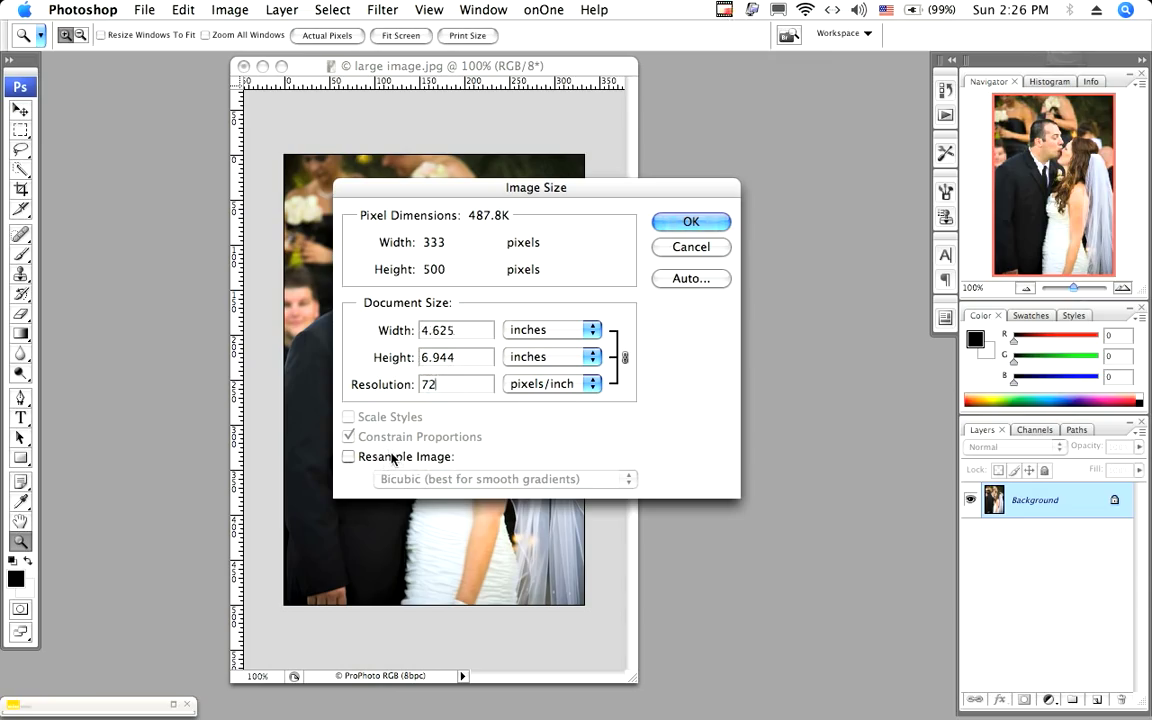
left_click(350, 458)
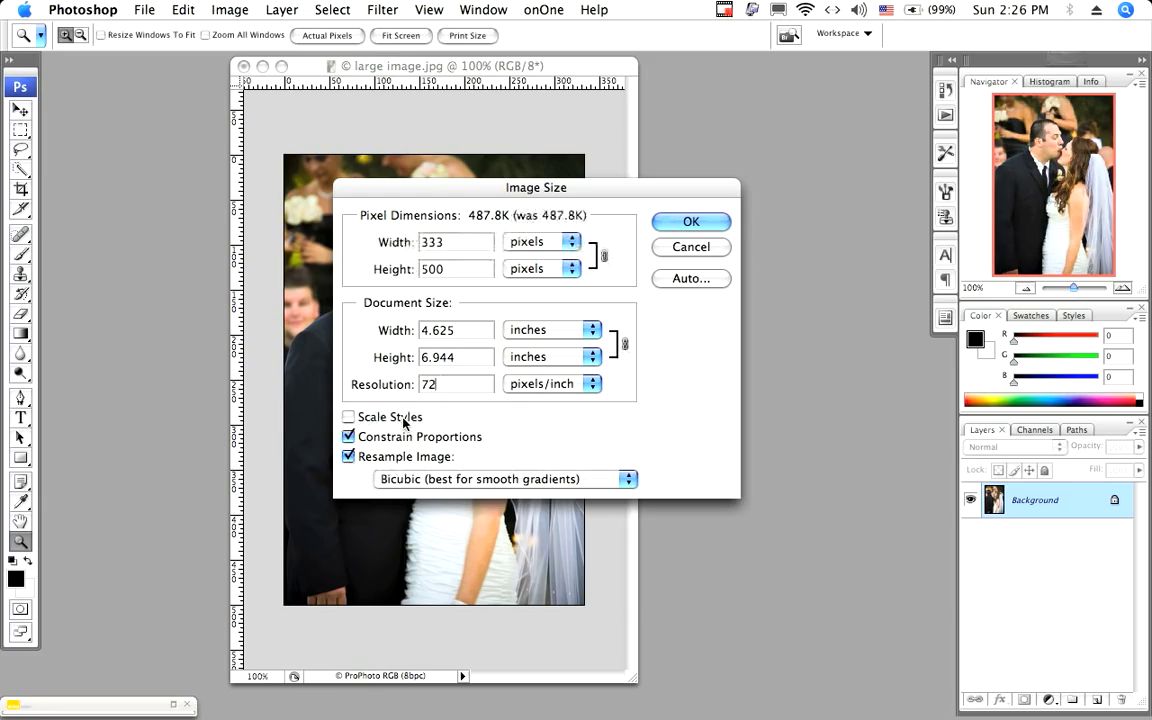
left_click(348, 456)
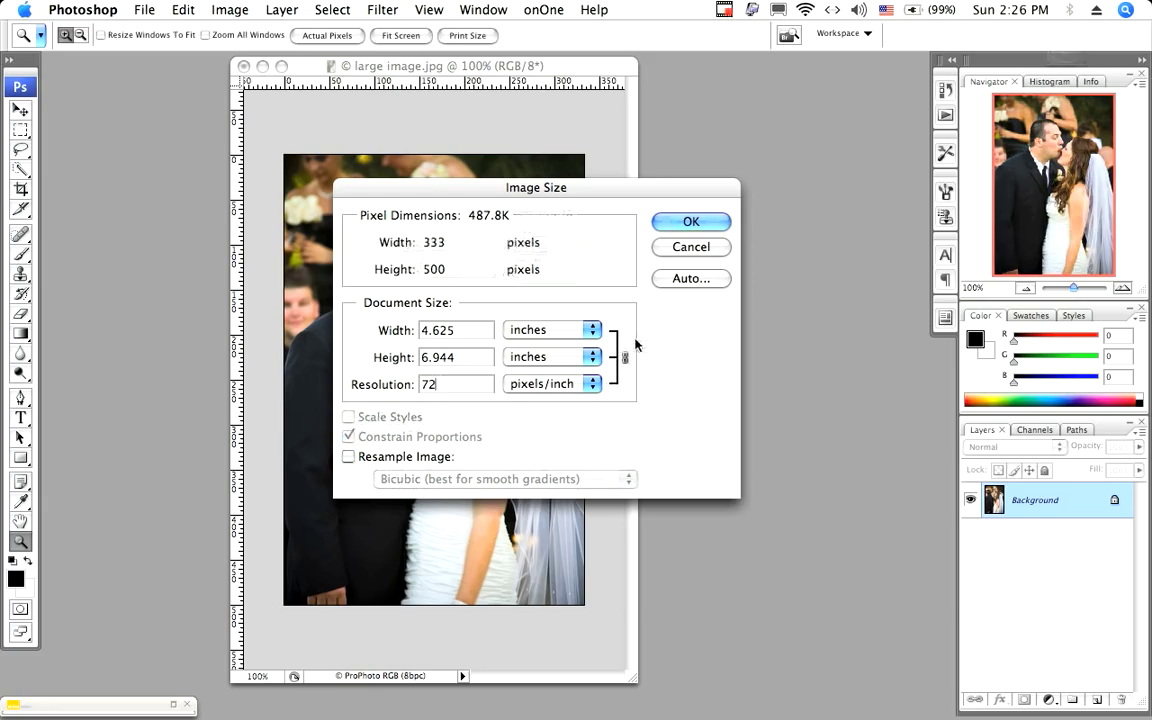
key("alt")
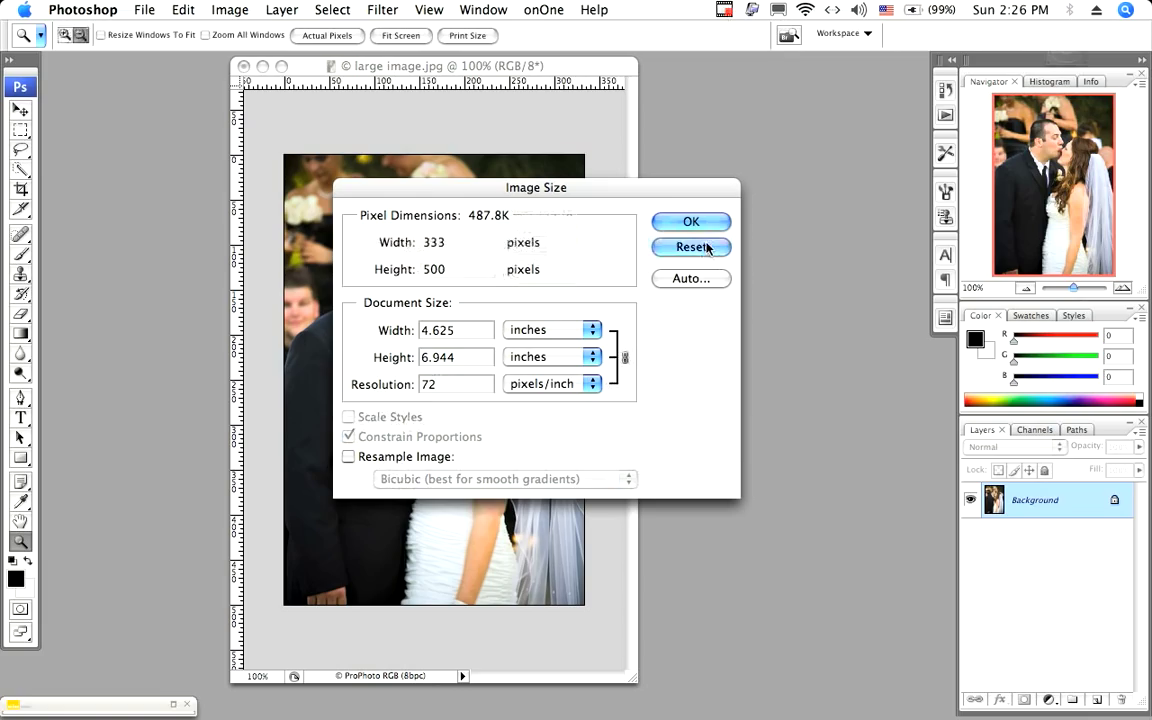
left_click(705, 256)
- Retry resolution 72 with resampling, then uncheck Resample Image and close the dialog
left_click(390, 457)
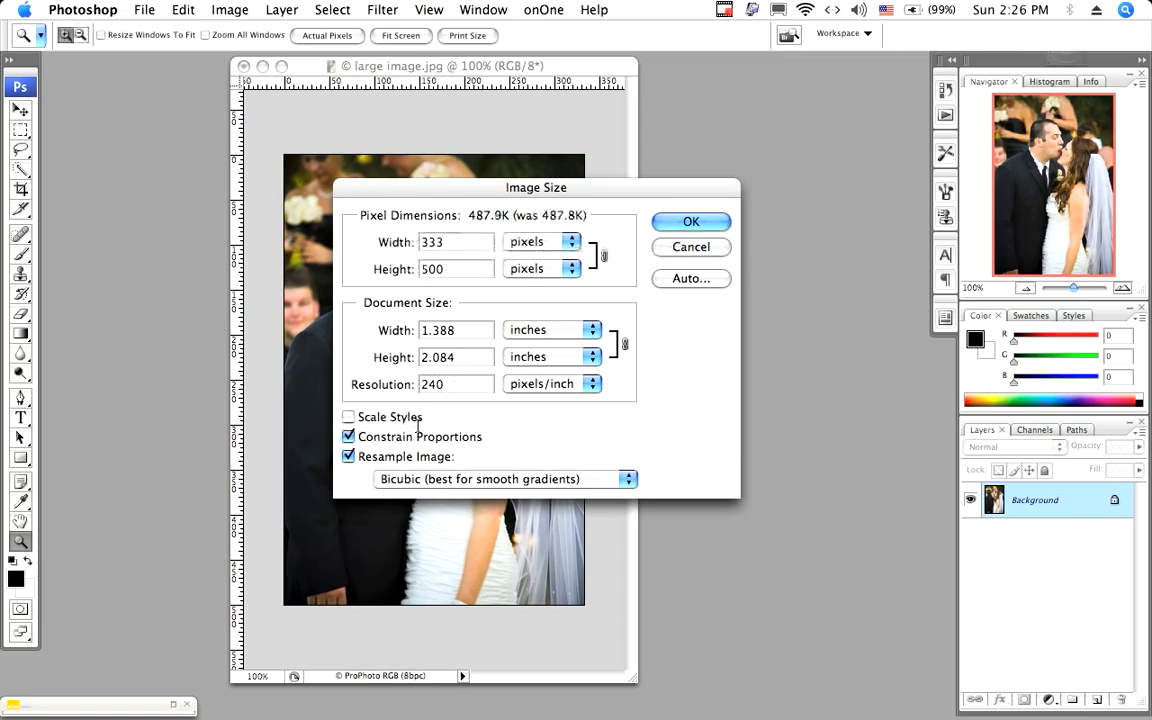
double_click(467, 385)
type("72")
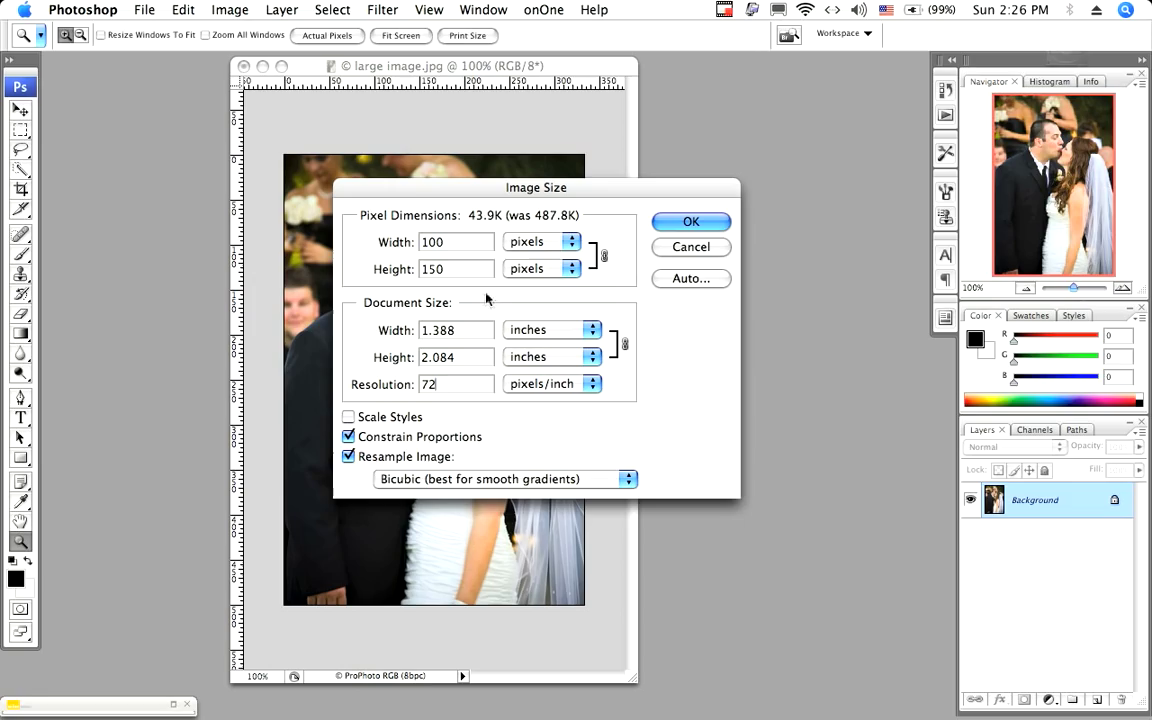
left_click(348, 456)
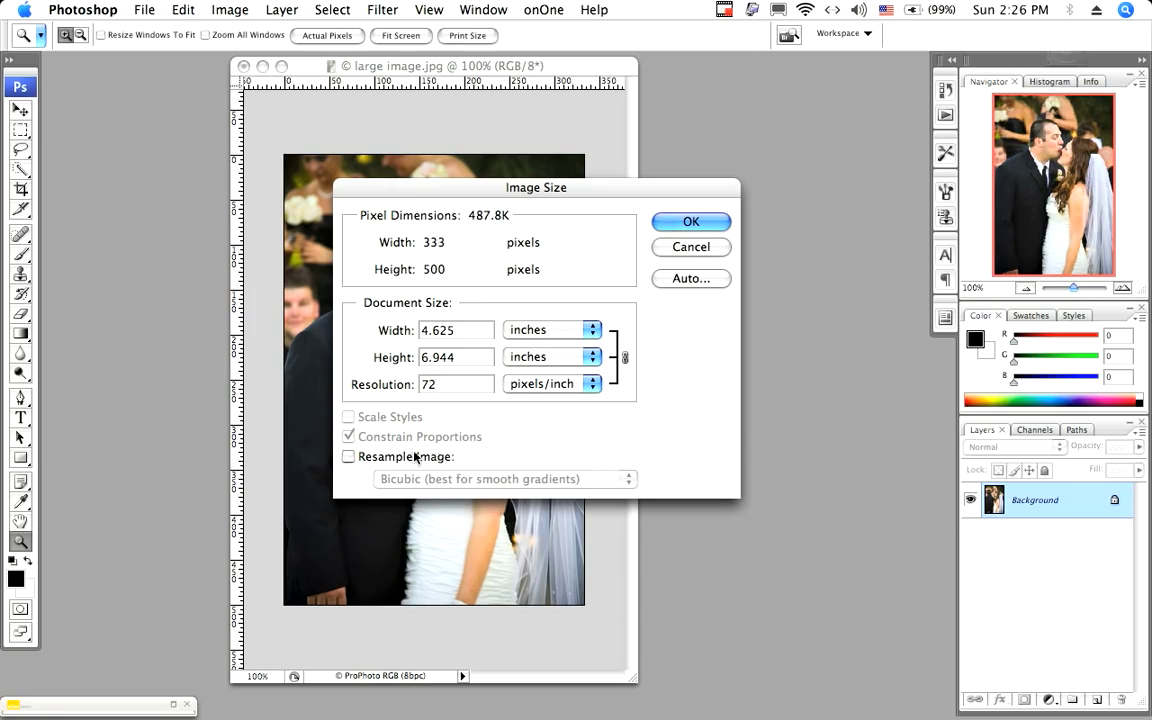
left_click(689, 224)
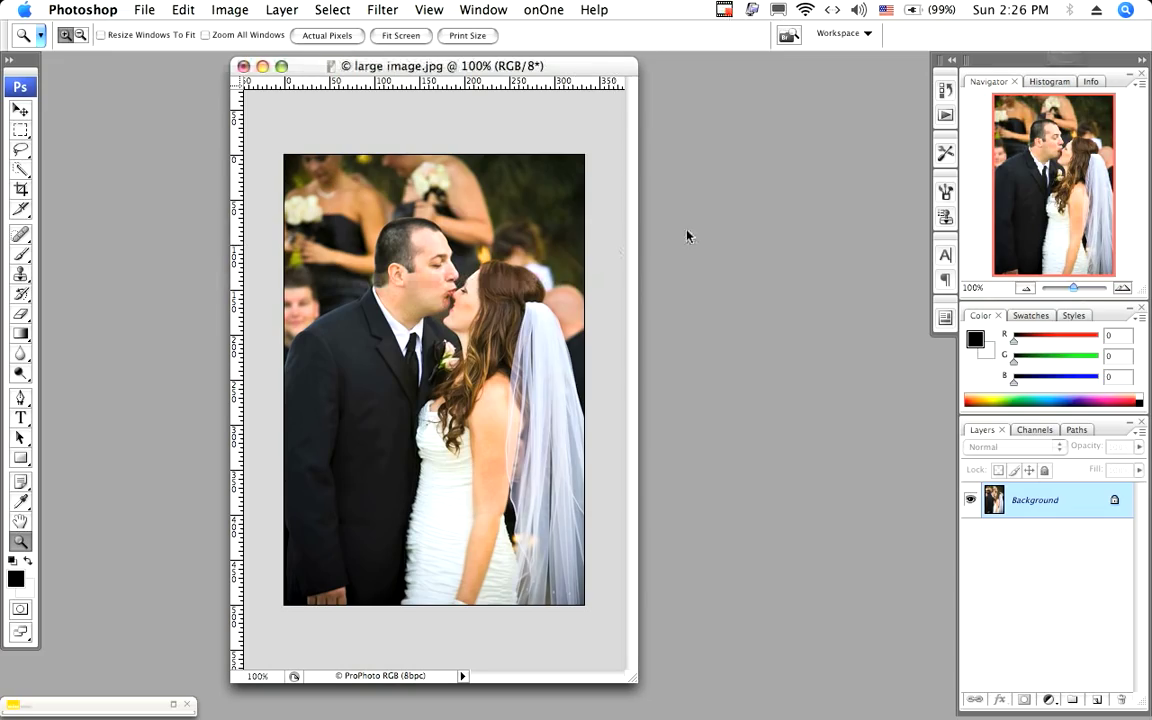
- Revert to the Open history state, zoom out to 12.5%, and recentre the photo window
left_click(945, 90)
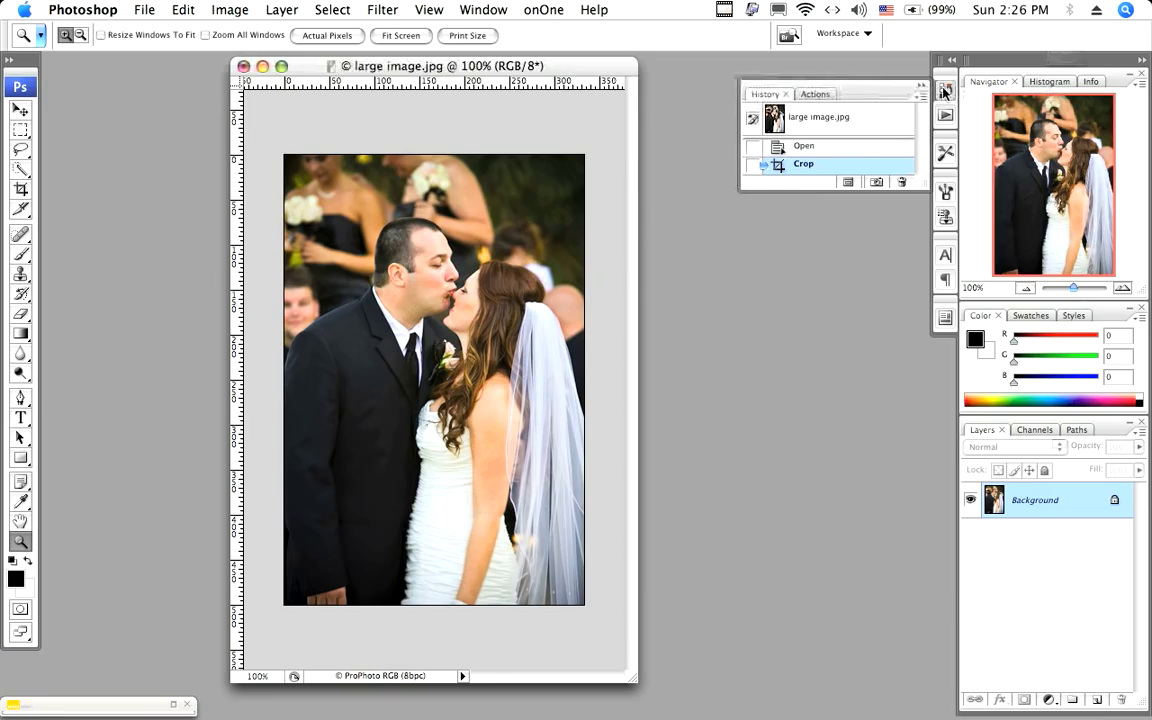
left_click(828, 147)
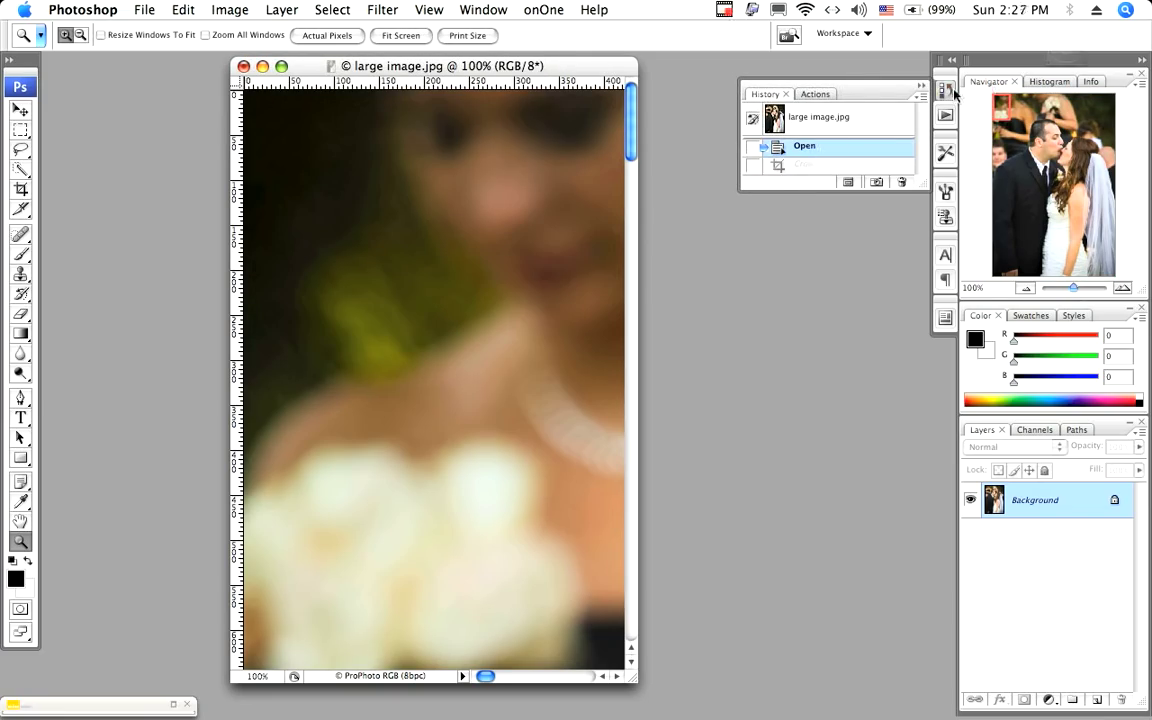
left_click(856, 82)
key("super+minus")
key("super+minus")
key("super+minus")
key("super+minus")
key("super+minus")
key("super+minus")
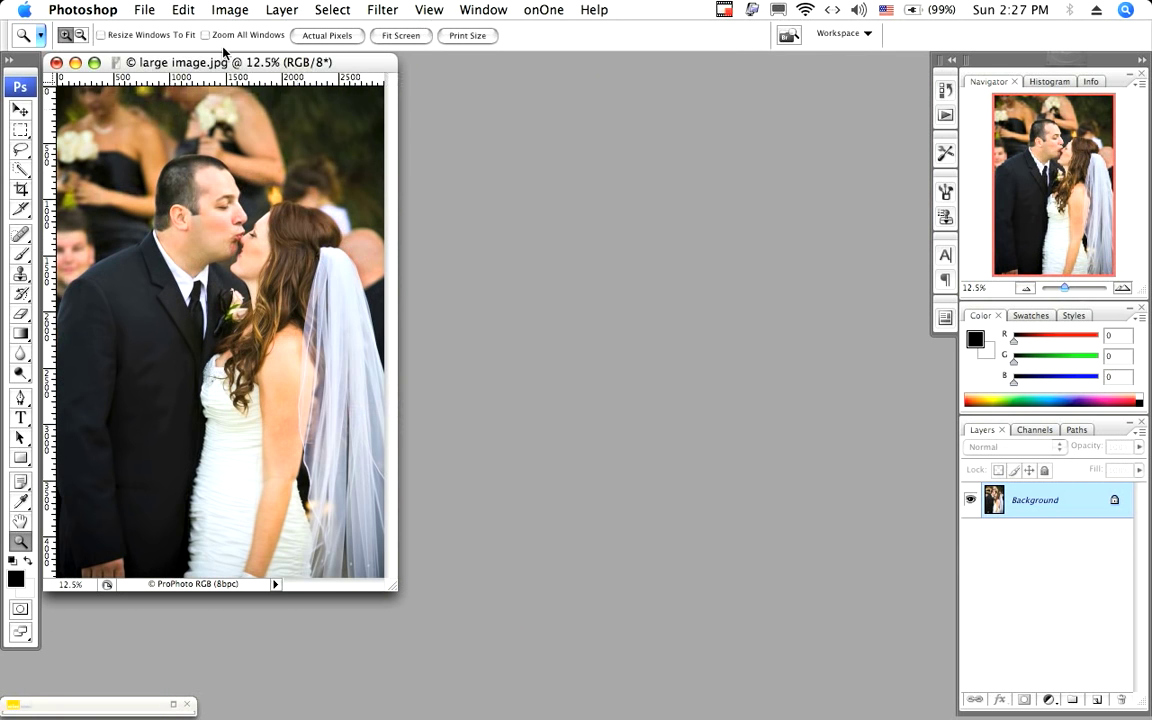
left_click_drag(233, 64, 590, 92)
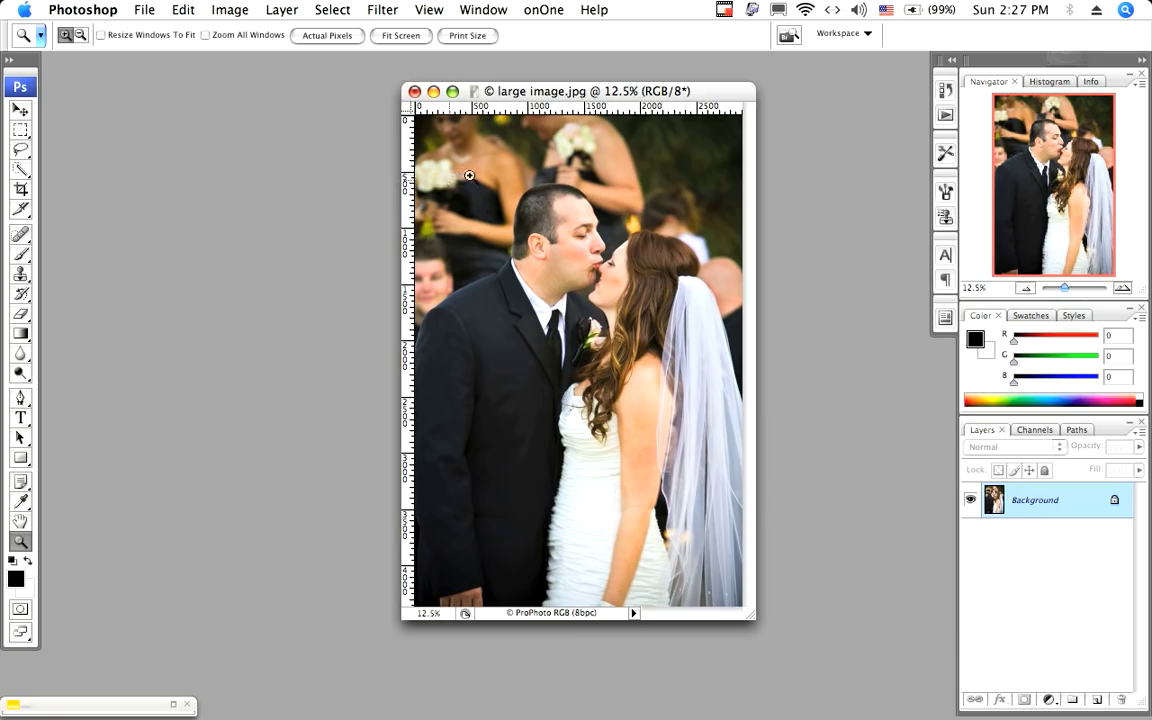
left_click_drag(628, 91, 486, 90)
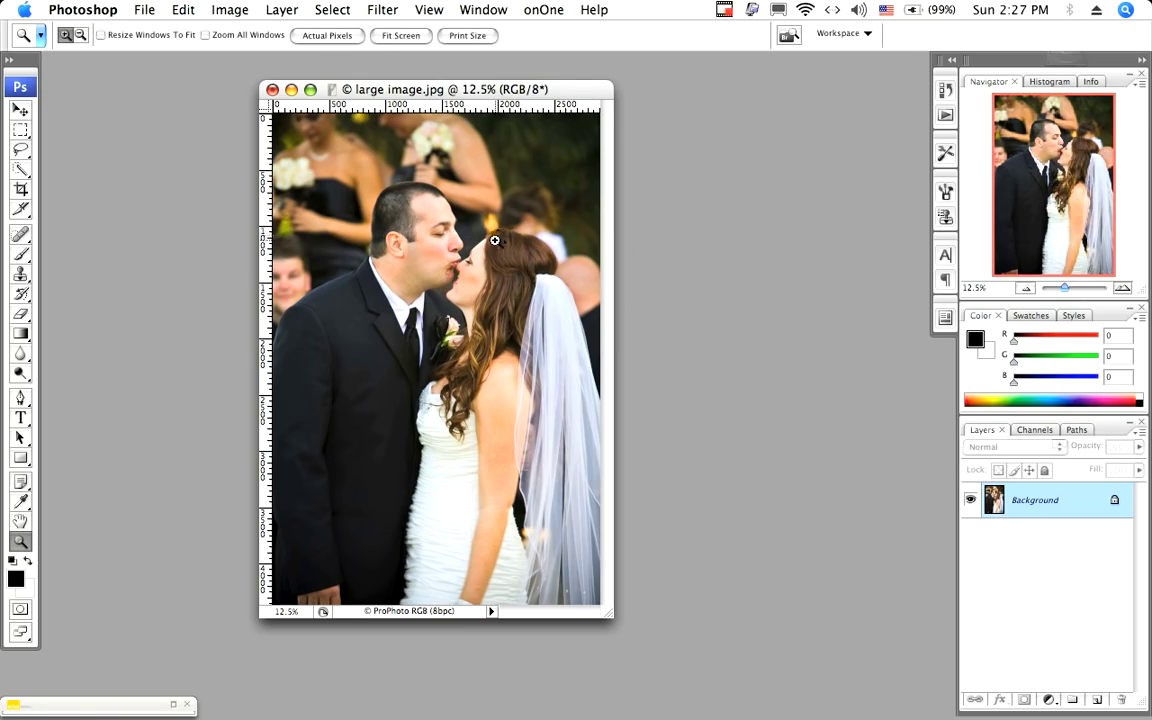
- Open Image Size for the restored 2912×4368 photo and move the dialog aside
left_click(231, 10)
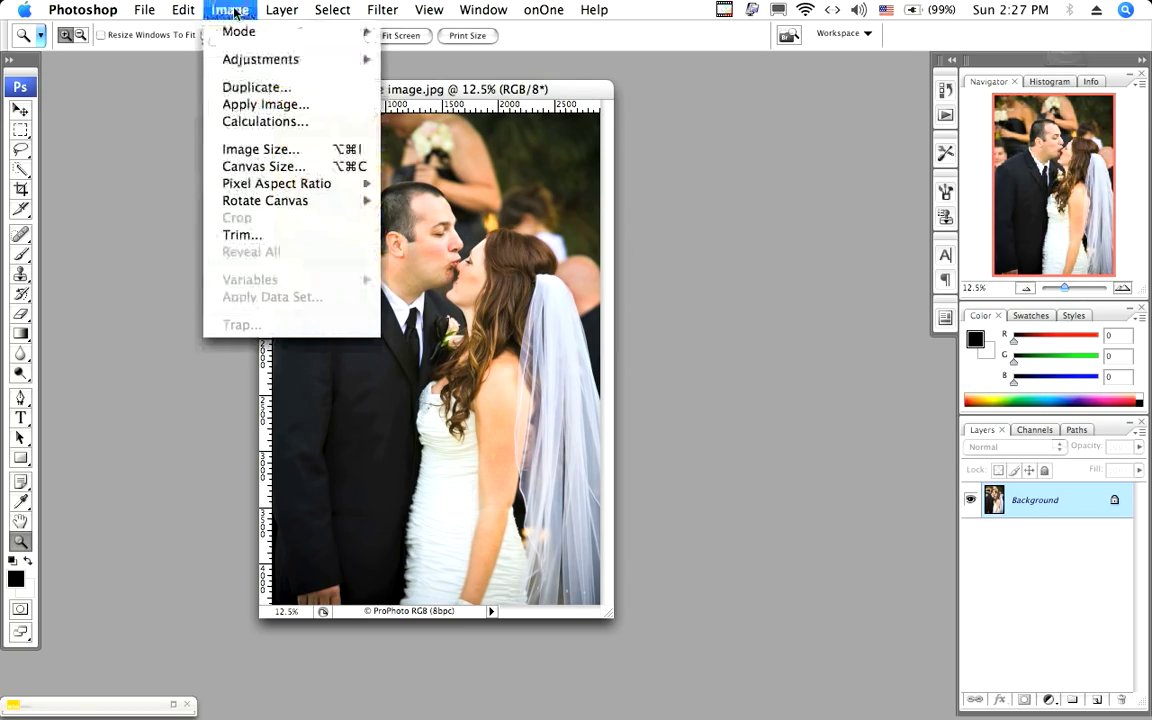
left_click(257, 147)
left_click_drag(506, 183, 613, 134)
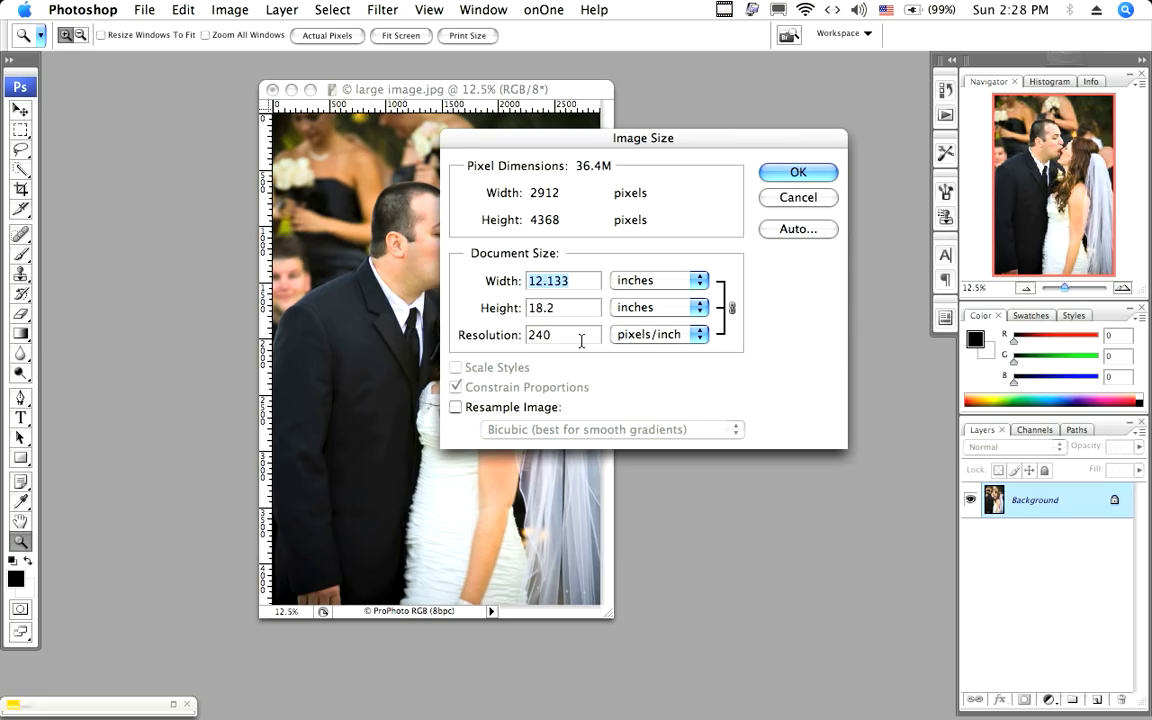
- With resampling off, change resolution to 72, try 300, then return to 72 ppi
left_click(581, 341)
double_click(581, 341)
type("72")
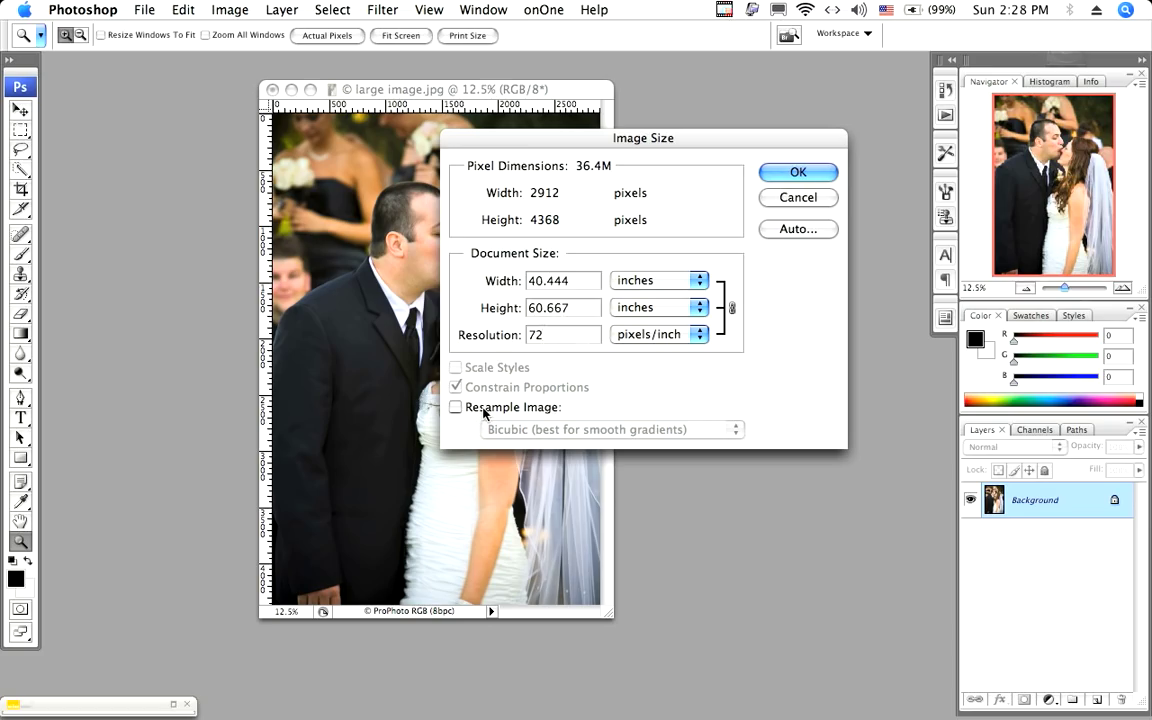
double_click(580, 336)
type("300")
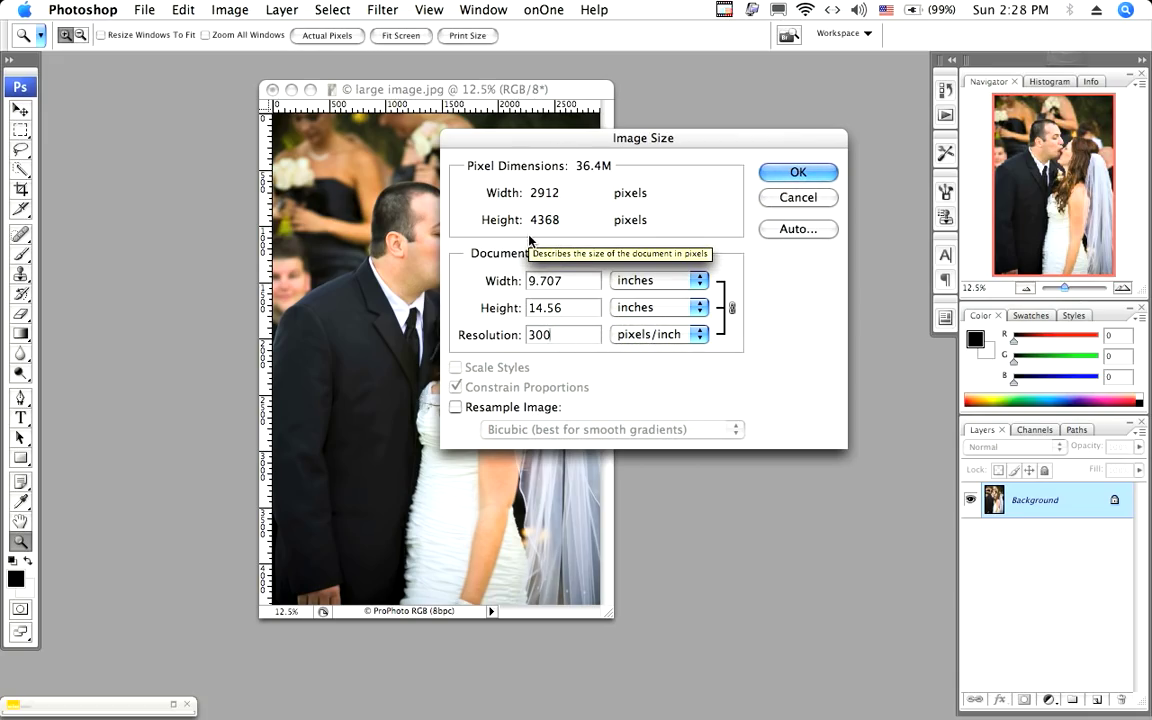
left_click(540, 285)
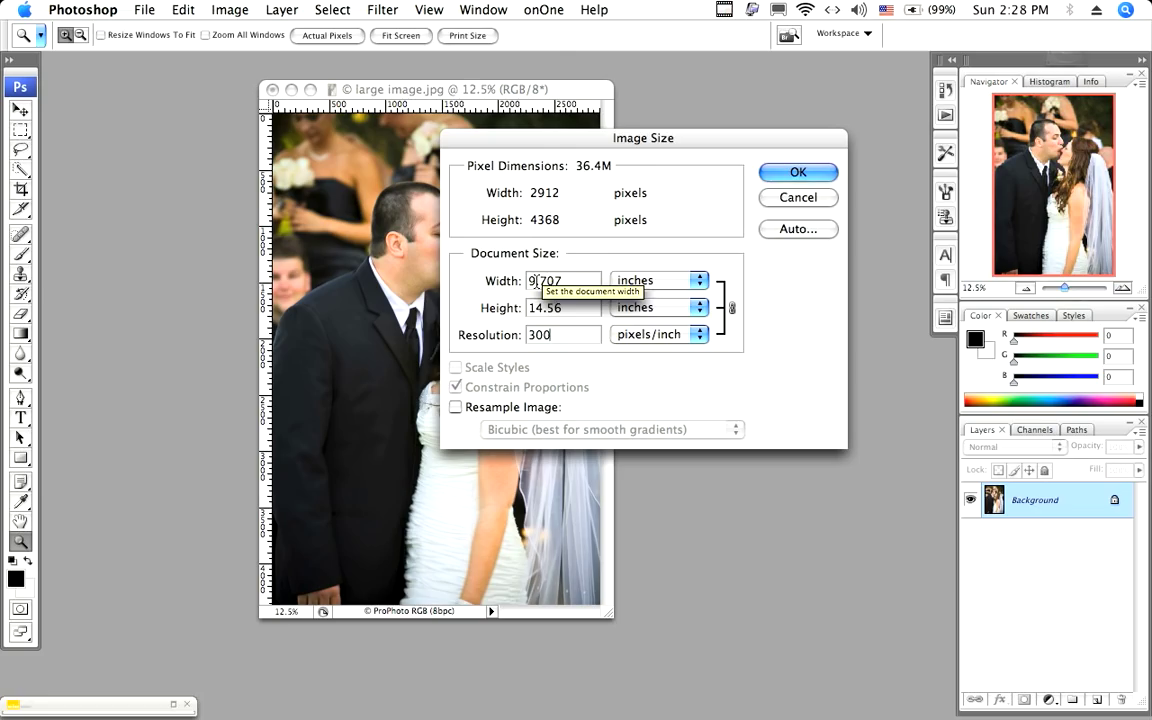
double_click(554, 335)
type("72")
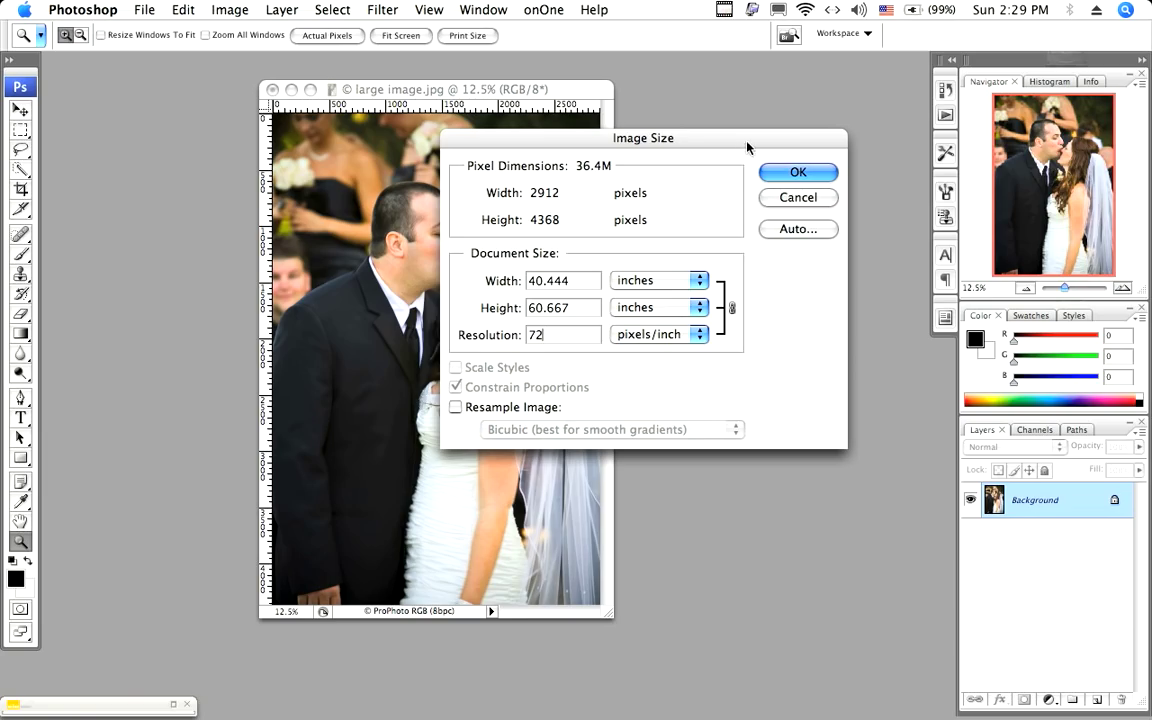
left_click_drag(746, 140, 609, 118)
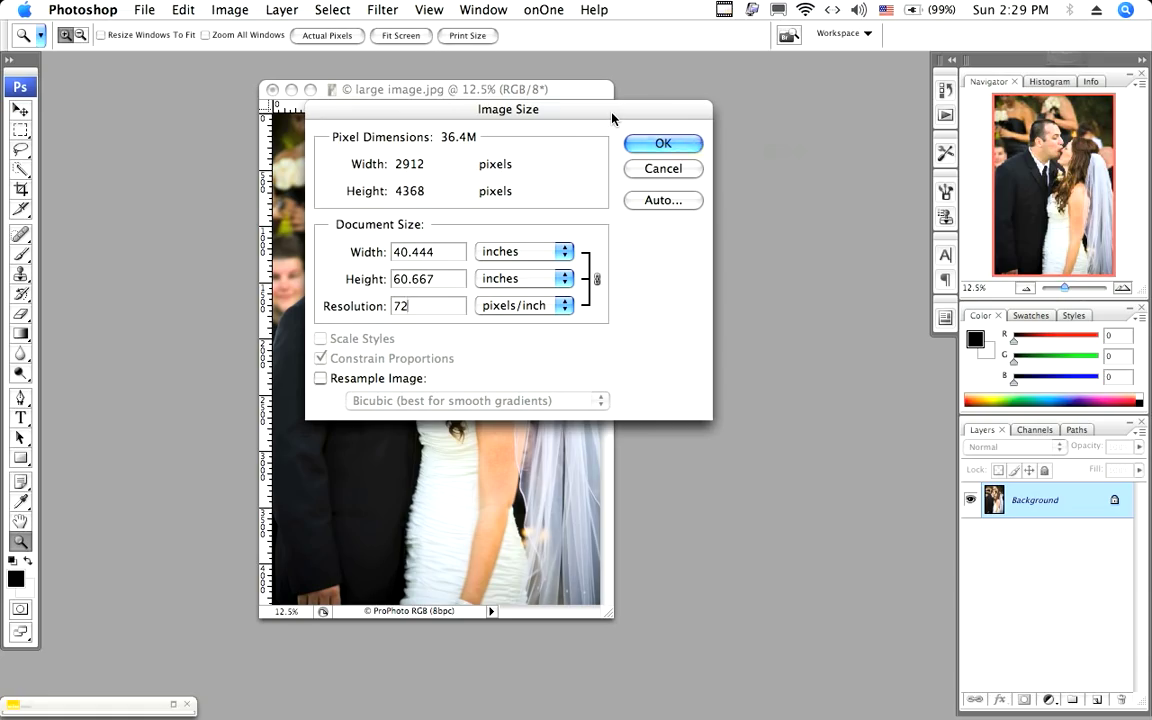